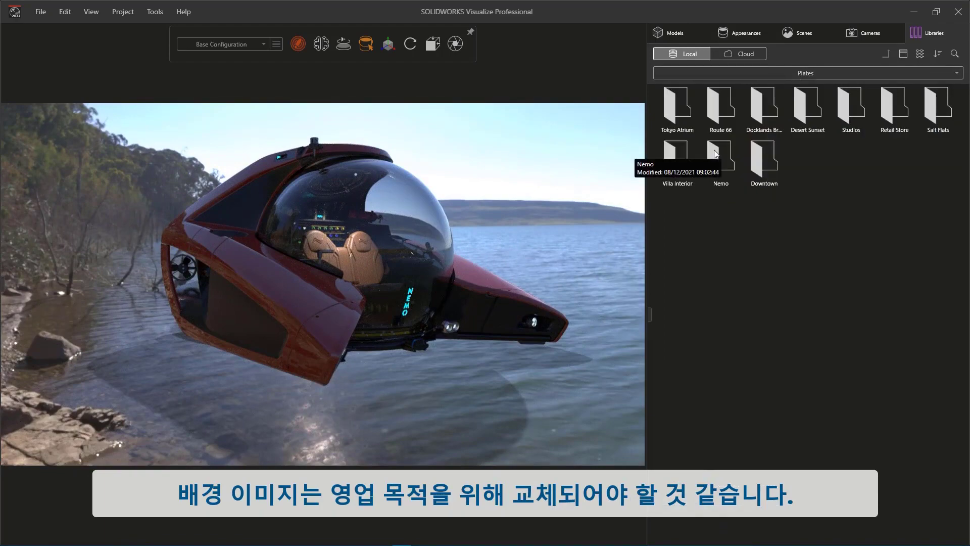
Apply the Cruise Ship image from the Nemo plates folder as the scene's backplate.
double_click(715, 153)
left_click_drag(727, 109, 562, 150)
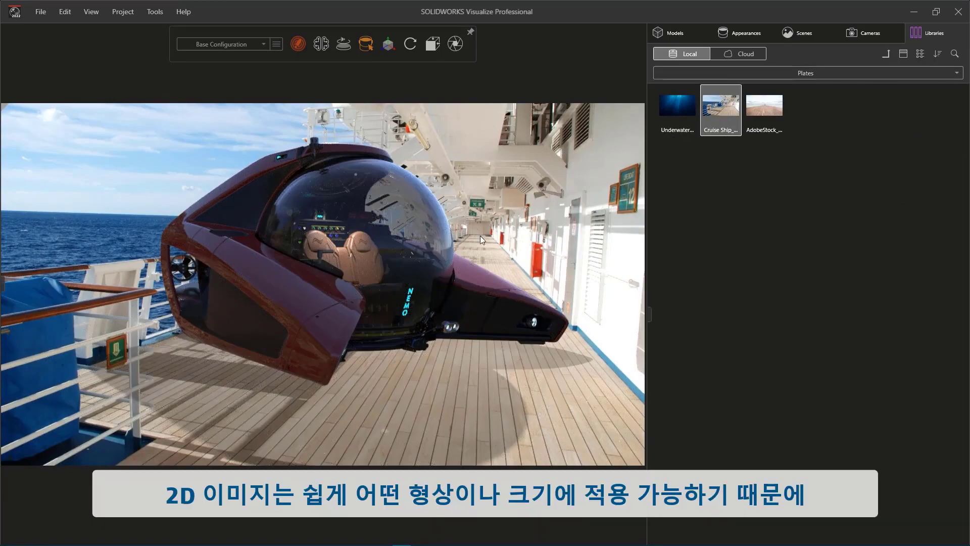
Orbit the submarine until its front faces the viewer at an angle, and reduce the camera's perspective to about 64.89.
left_click_drag(480, 236, 469, 279)
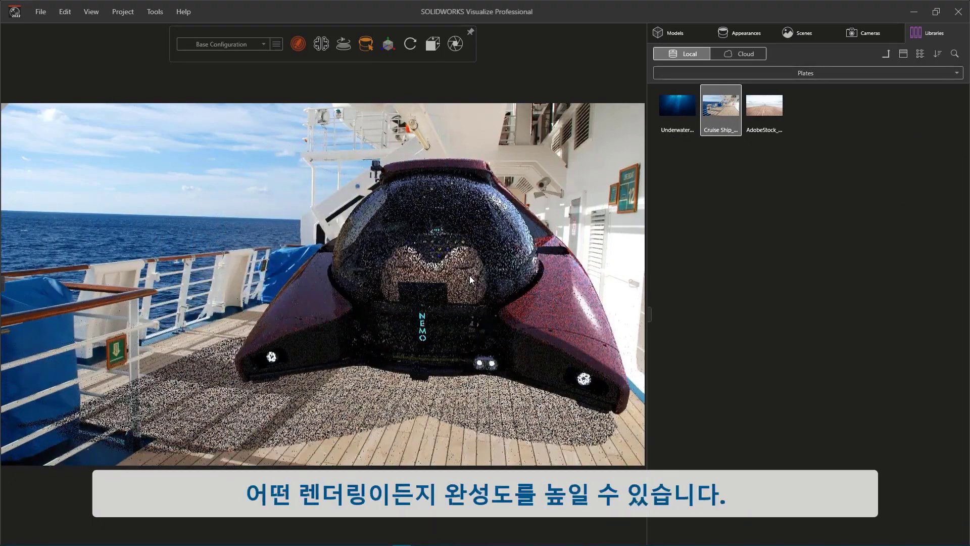
middle_click_drag(469, 278, 406, 273)
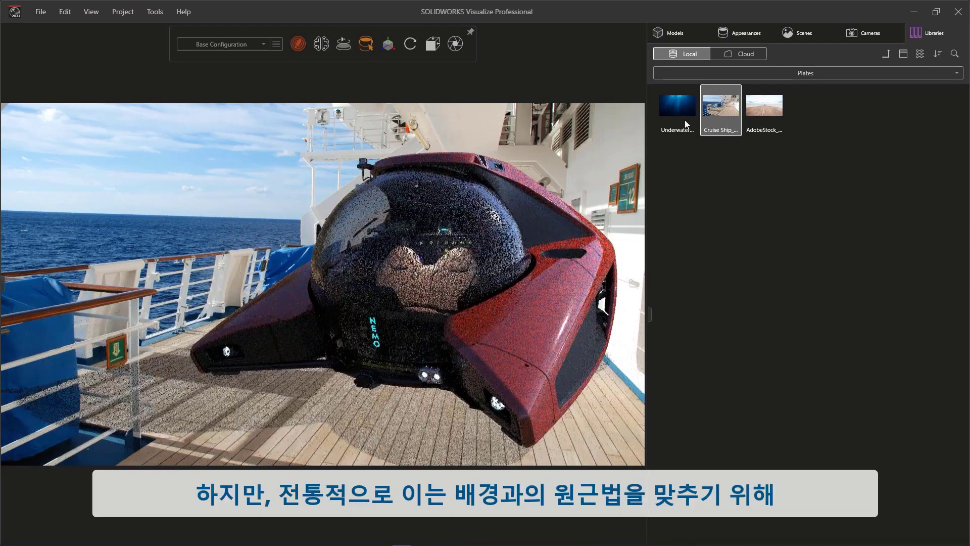
left_click(851, 38)
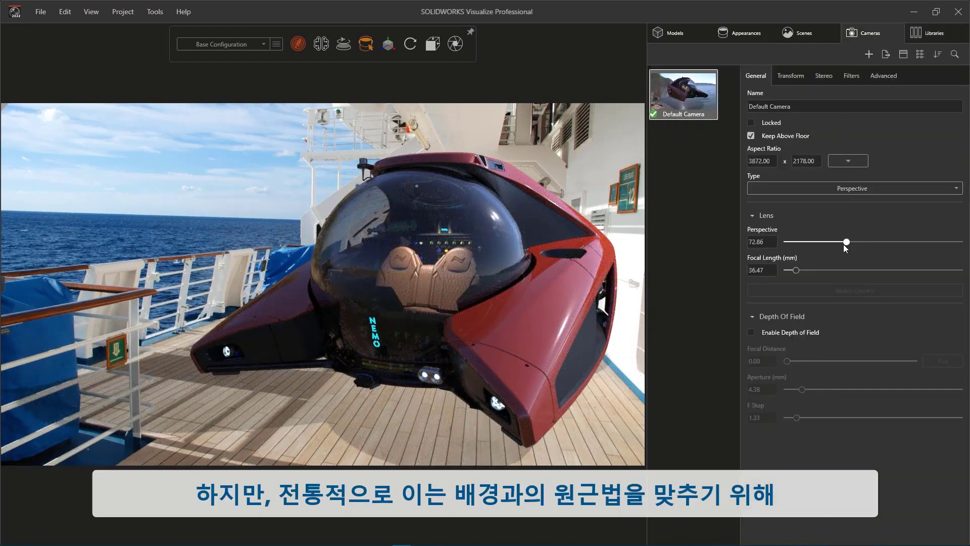
mouse_move(843, 244)
left_mouse_down()
mouse_move(800, 252)
mouse_move(839, 249)
left_mouse_up()
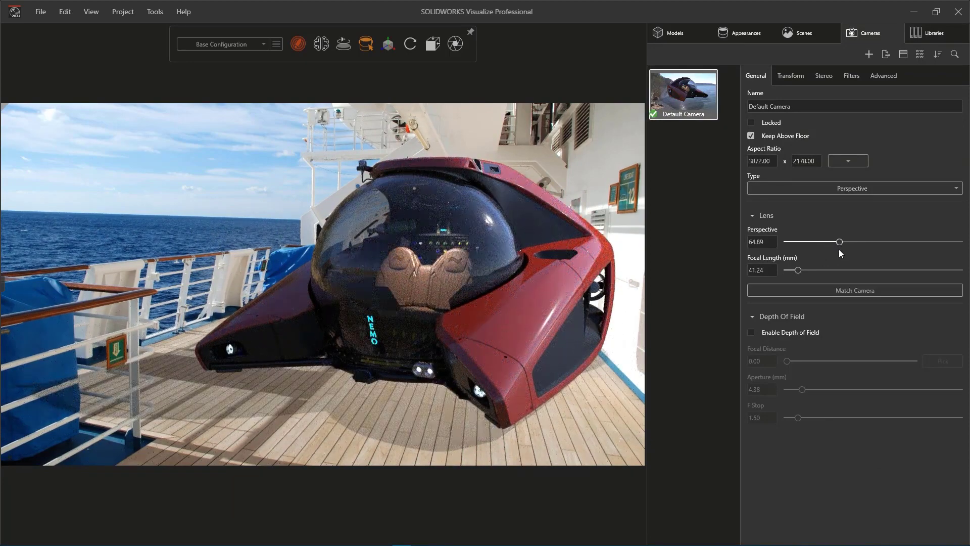
Start Match Camera and align one X guide line with the overhead ship structure and the other with the sea horizon.
left_click(839, 291)
left_click_drag(348, 231, 90, 266)
left_click_drag(403, 149, 530, 145)
left_click_drag(82, 240, 326, 151)
left_click_drag(242, 420, 53, 211)
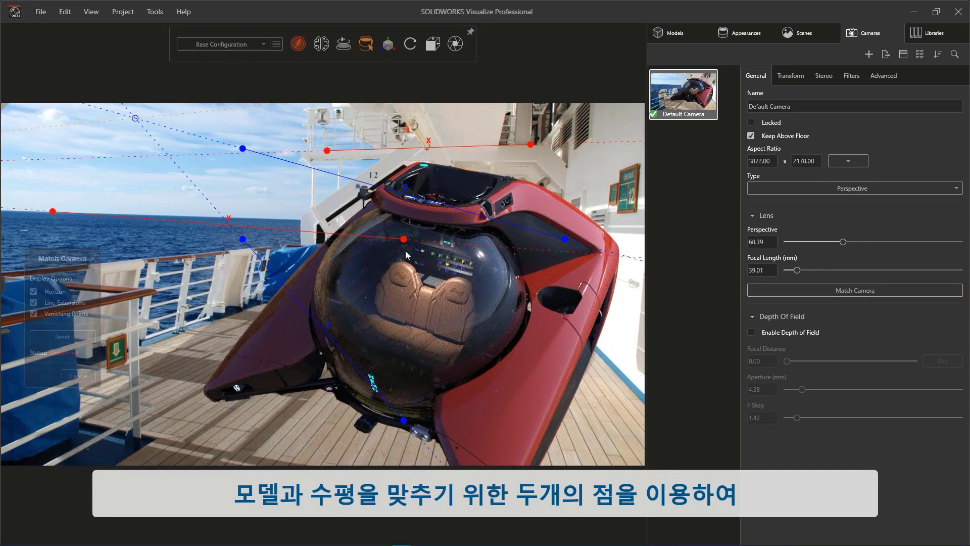
left_click_drag(287, 224, 284, 223)
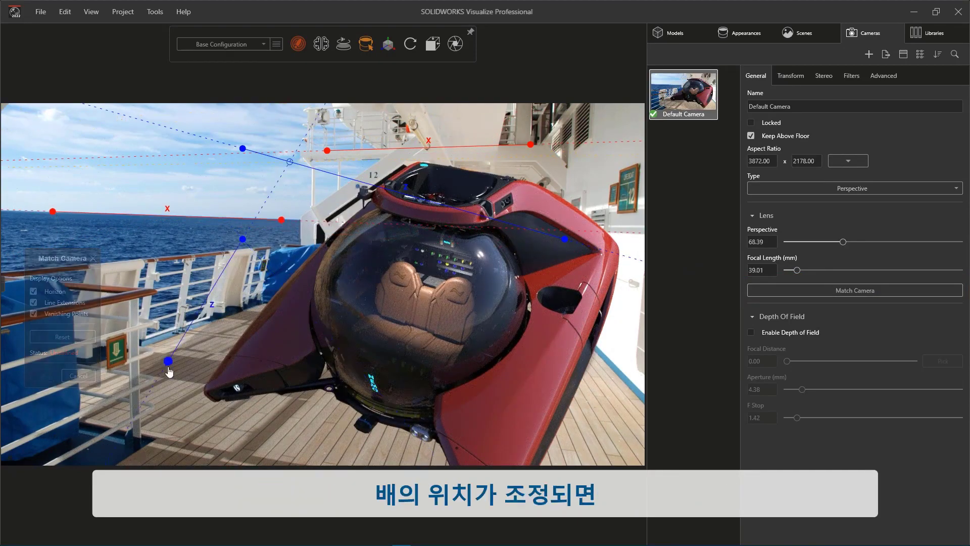
Align the Z guide lines with the base of the ship's railing and the base of the cabin wall, and accept the camera match.
left_click_drag(169, 361, 151, 343)
left_click_drag(243, 238, 249, 308)
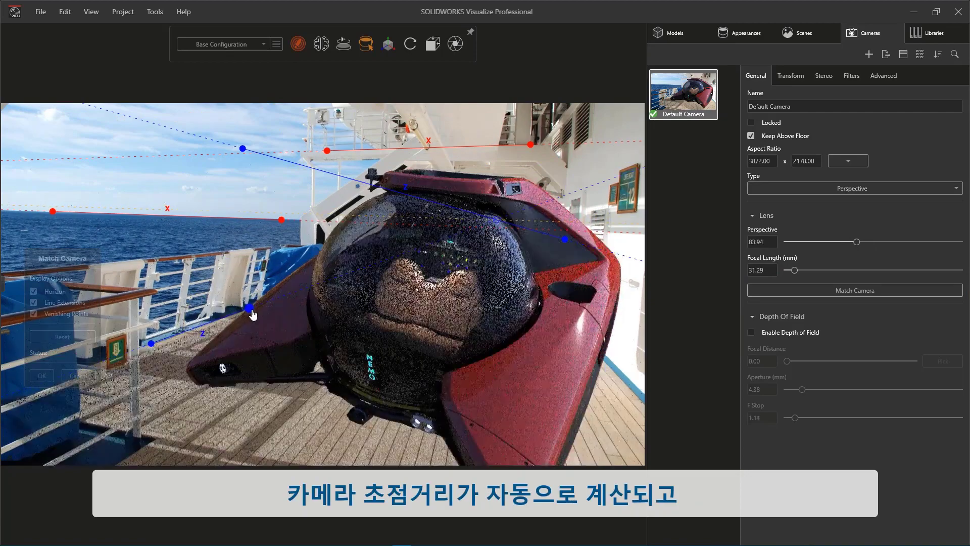
left_click_drag(564, 238, 635, 395)
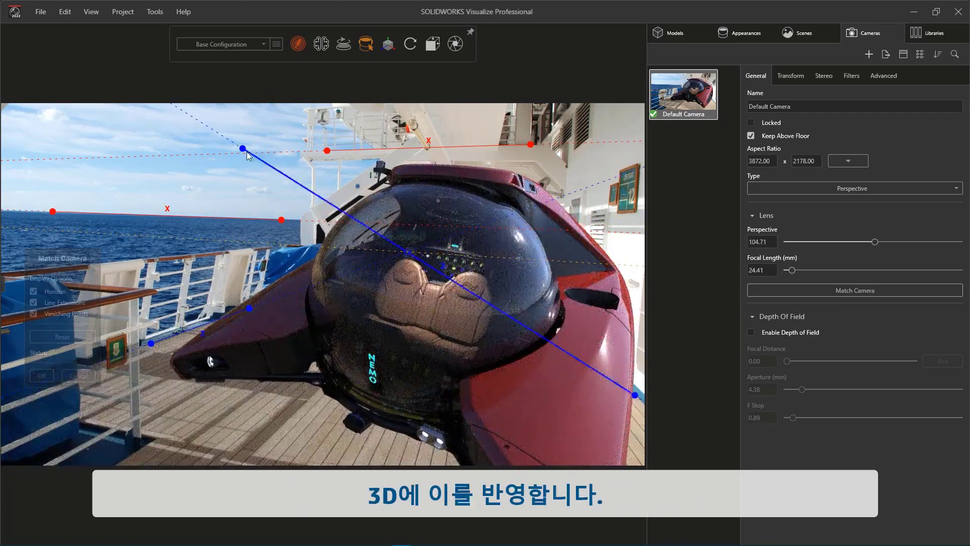
left_click_drag(244, 150, 579, 331)
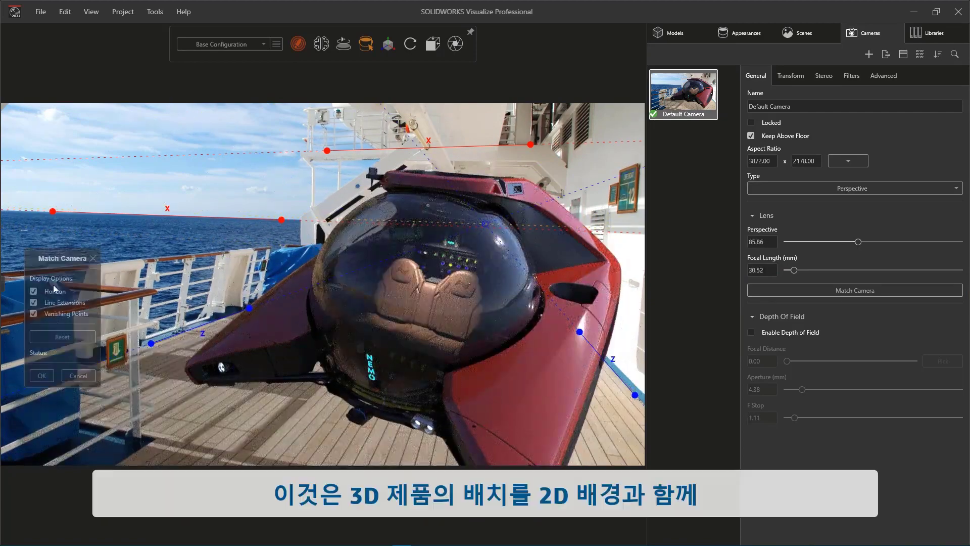
left_click(42, 376)
Orbit, zoom and pan the camera so the submarine appears smaller, resting on the deck planks close to the ship's wall.
left_click_drag(475, 372, 461, 336)
middle_click_drag(461, 336, 460, 343)
right_click_drag(460, 343, 460, 371)
mouse_move(459, 371)
middle_mouse_down()
mouse_move(436, 365)
mouse_move(448, 362)
middle_mouse_up()
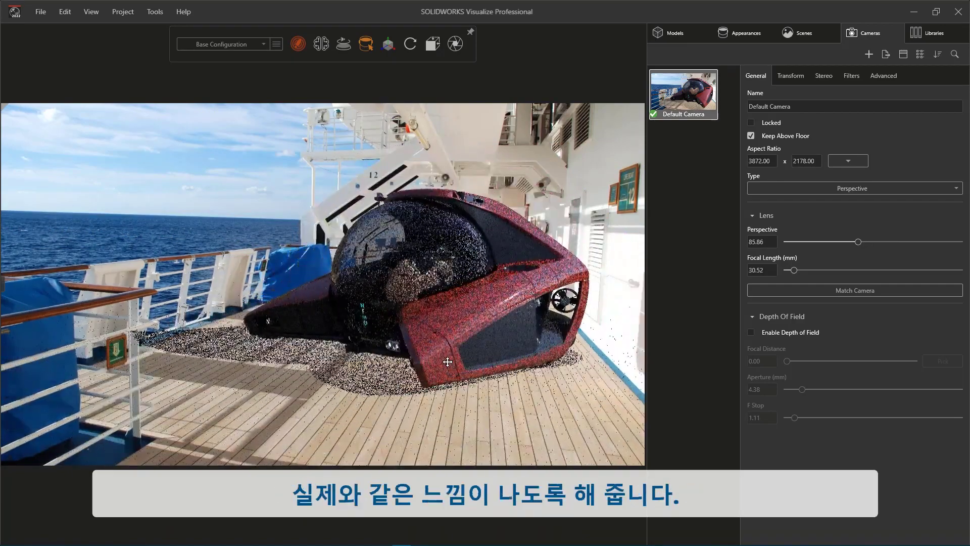
right_click_drag(448, 356, 450, 361)
left_click_drag(450, 361, 443, 360)
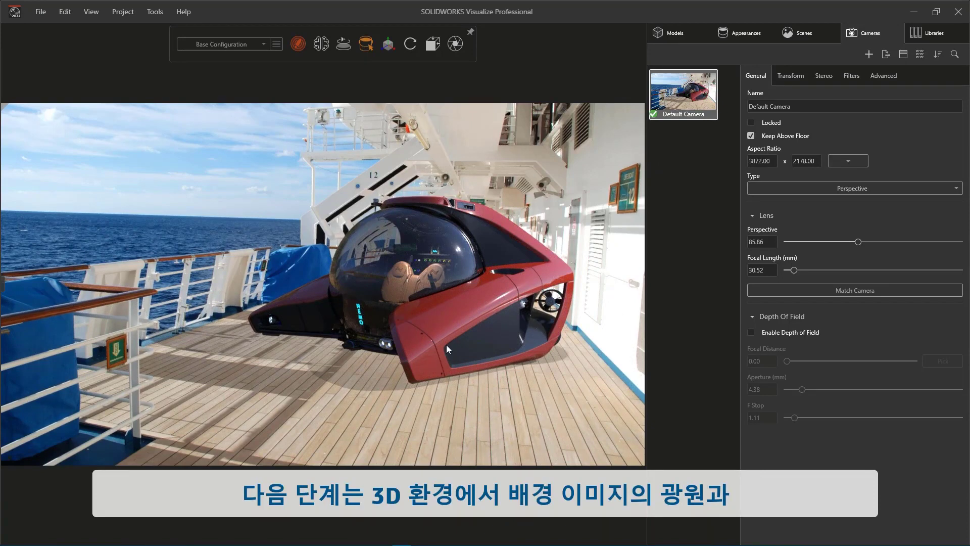
Rotate the lakeside_4k environment to about 138.9 degrees so its lighting suits the backplate.
left_click(789, 37)
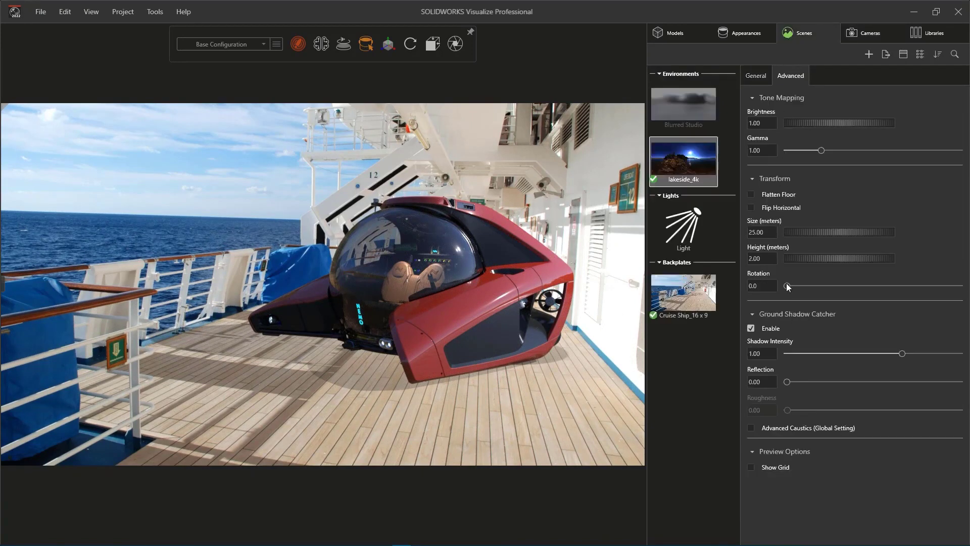
left_click_drag(787, 285, 853, 292)
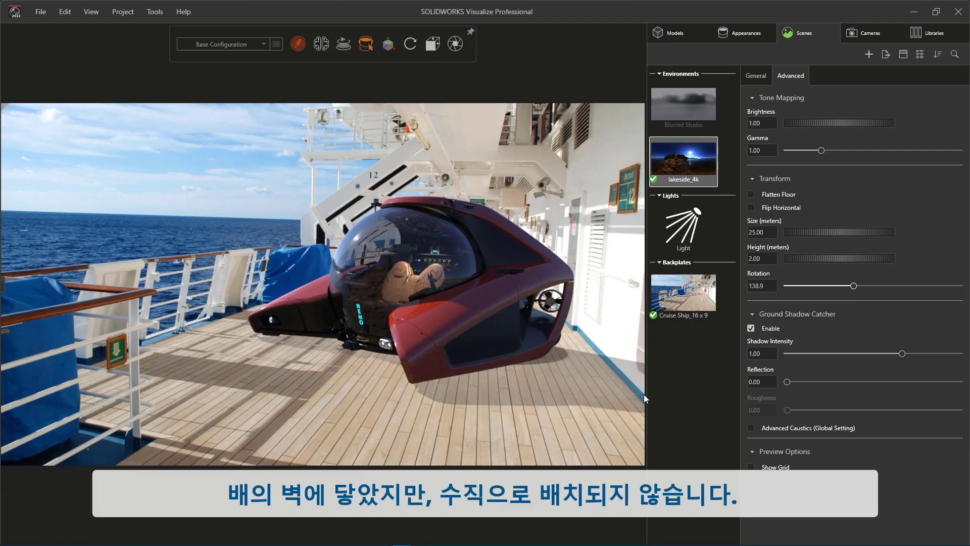
Add a Wall primitive to the project as a new model.
left_click(675, 34)
left_click(902, 54)
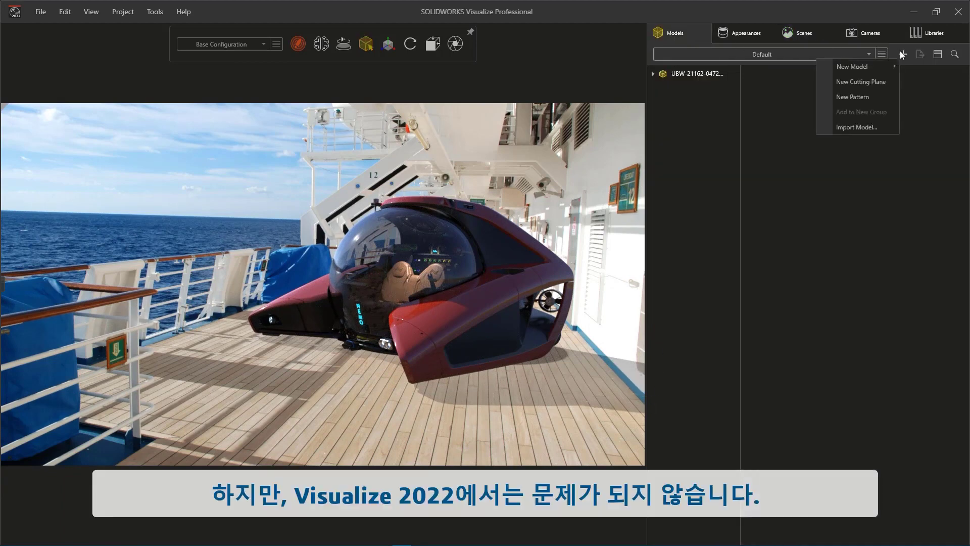
mouse_move(871, 64)
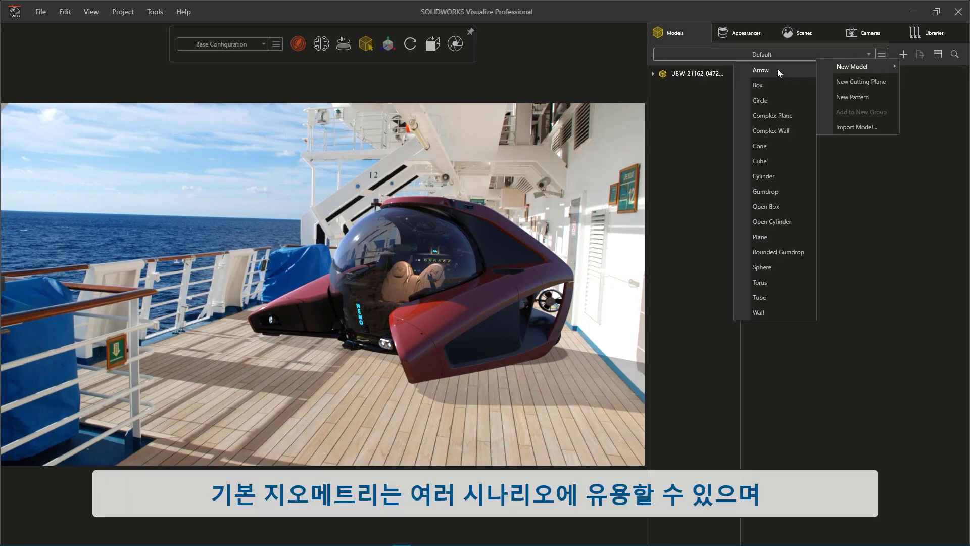
left_click(778, 314)
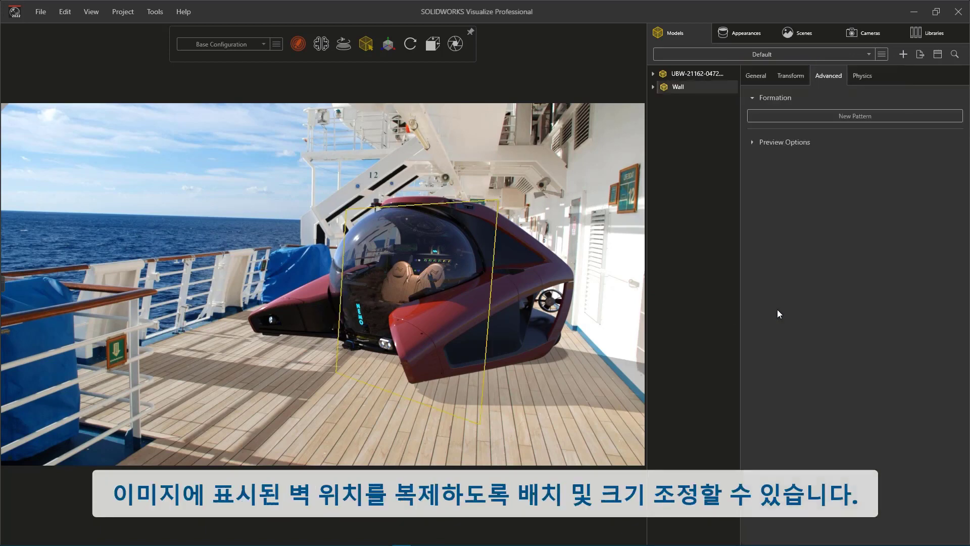
In the quick preview render mode, rotate, move and resize the wall to cover the ship's cabin wall, and restore the previous render mode.
left_click(298, 43)
left_click(274, 67)
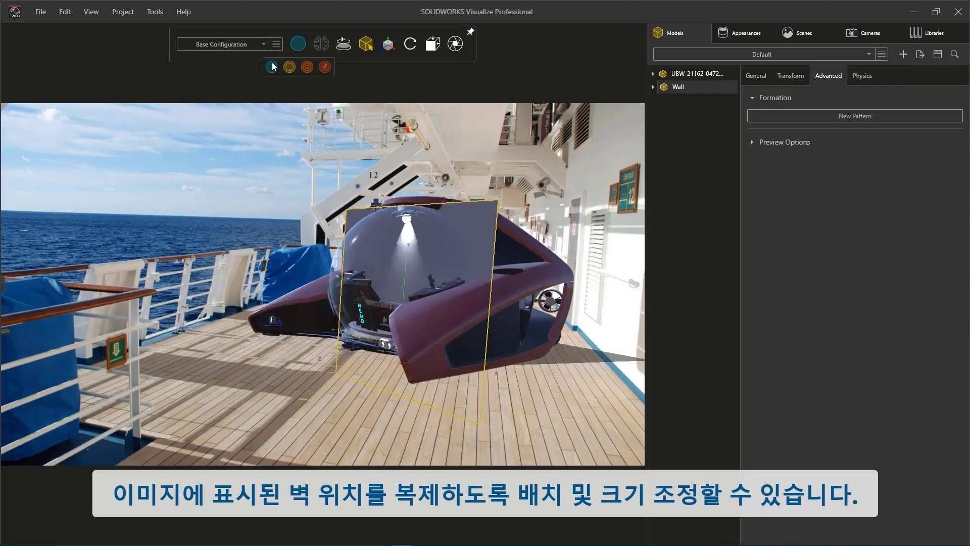
left_click(347, 68)
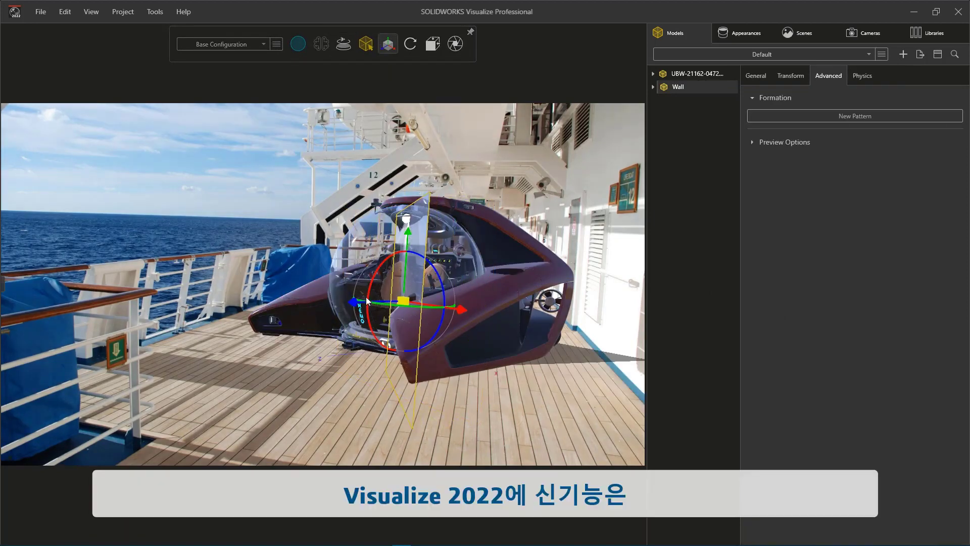
left_click_drag(331, 308, 523, 310)
left_click(718, 457)
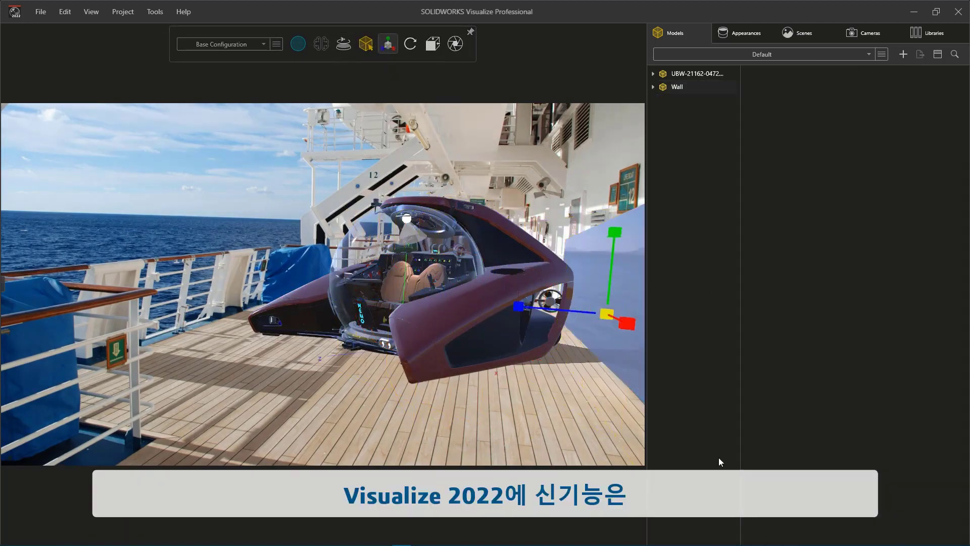
left_click(326, 66)
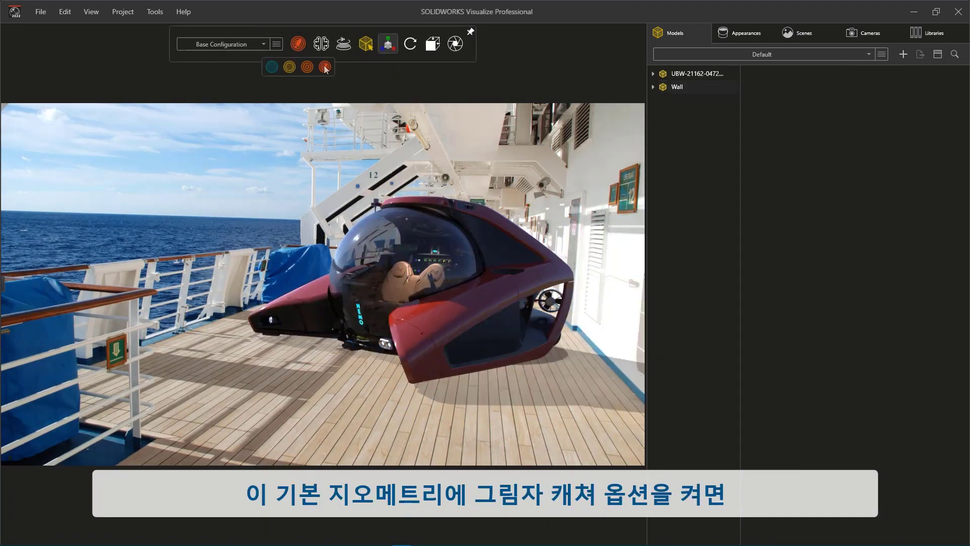
Enable the Shadow Catcher on the Wall: Part 1 part.
left_click(652, 87)
left_click(662, 100)
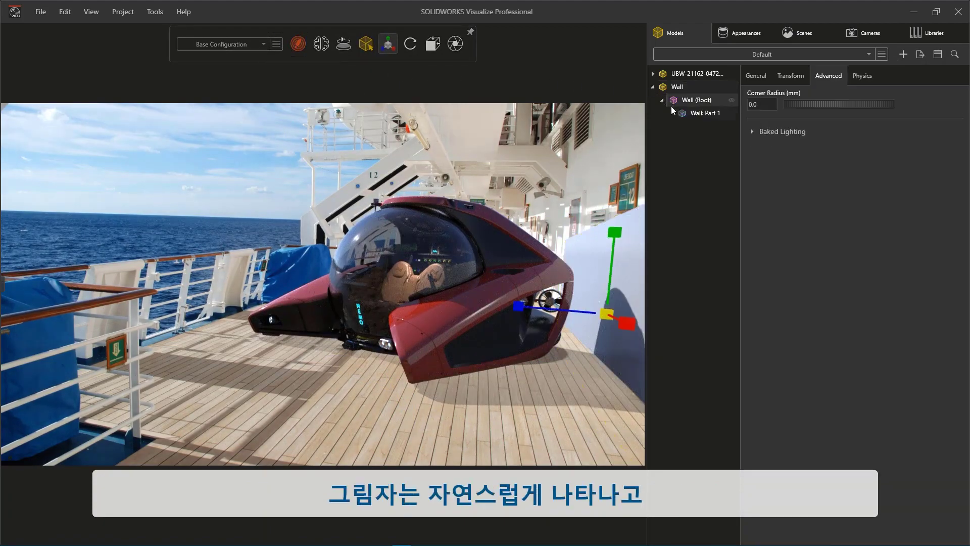
left_click(701, 112)
left_click(756, 76)
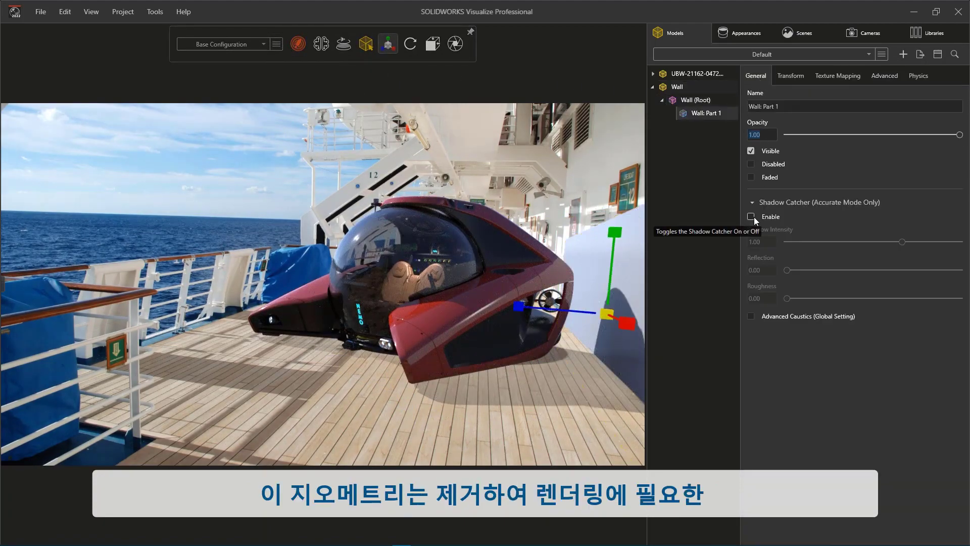
left_click(751, 216)
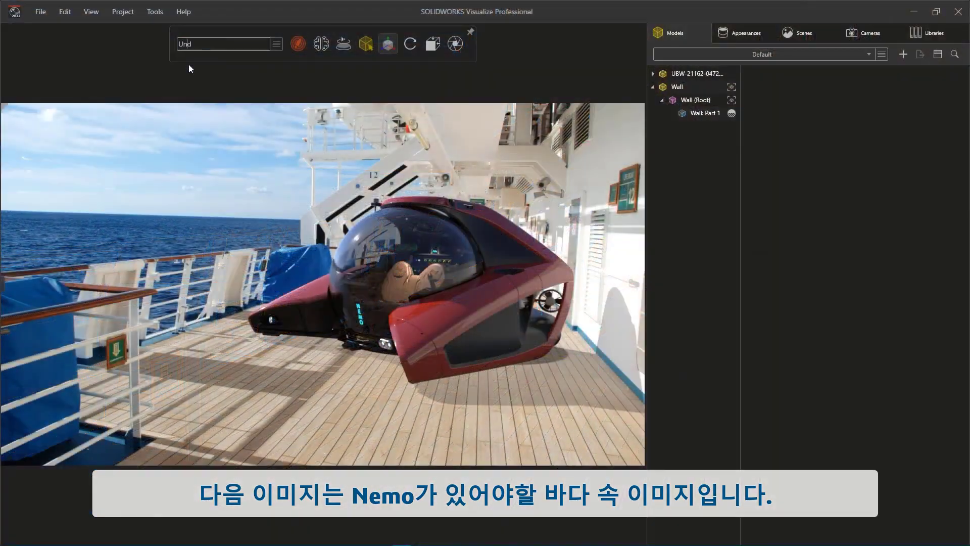
Search the local library's environments for "dazz" and apply the Dazzler environment to the Under the Sea configuration.
left_click(762, 73)
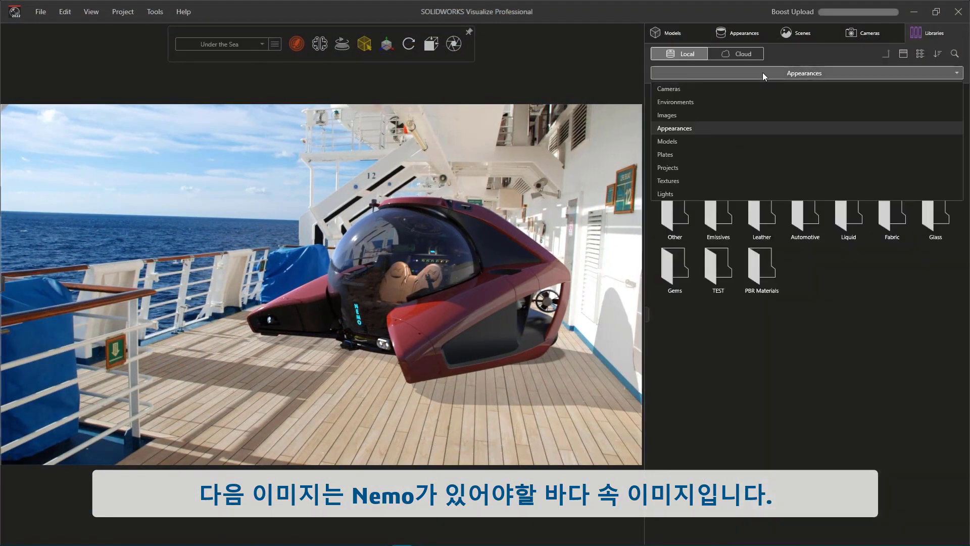
left_click(675, 102)
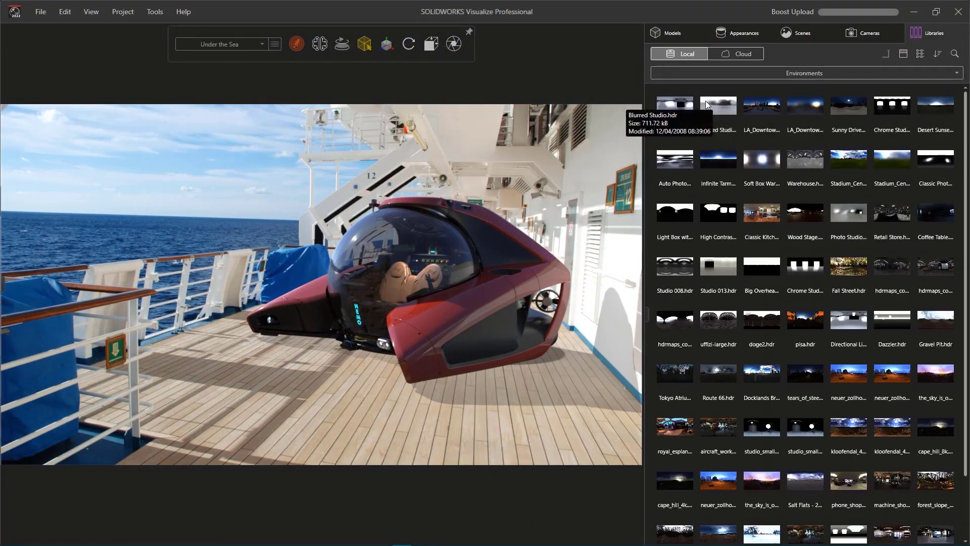
left_click(954, 54)
type("dazz")
left_click_drag(691, 127, 503, 150)
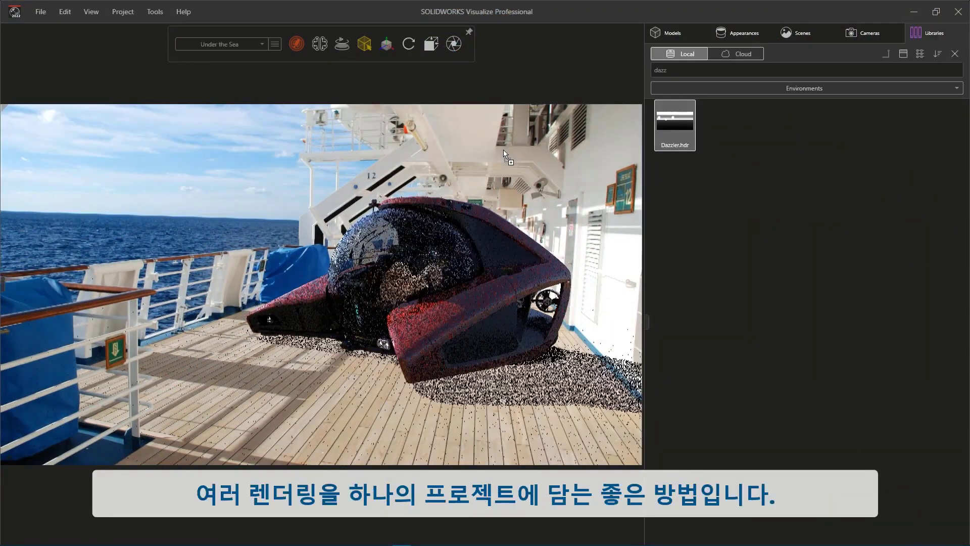
key("Escape")
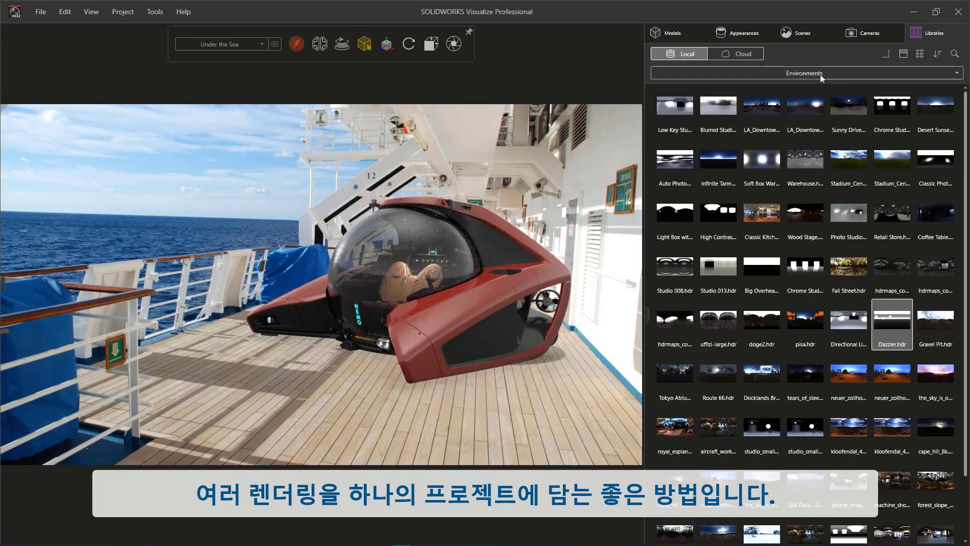
Apply the Underwater image from the Nemo plates folder as the new backplate.
left_click(820, 74)
left_click(692, 156)
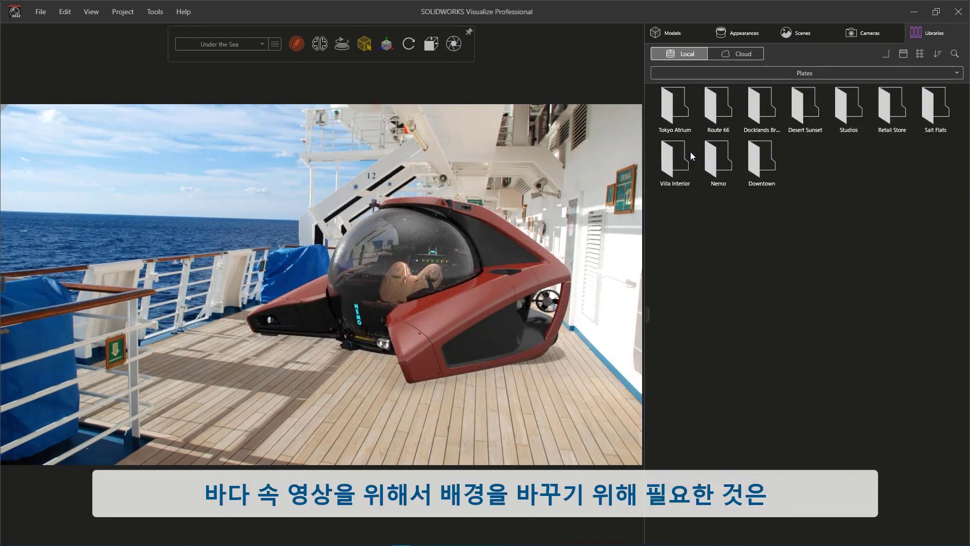
double_click(723, 154)
left_click_drag(675, 106, 422, 159)
Add a new camera and set its focal length to 35 mm.
left_click(863, 33)
left_click(869, 53)
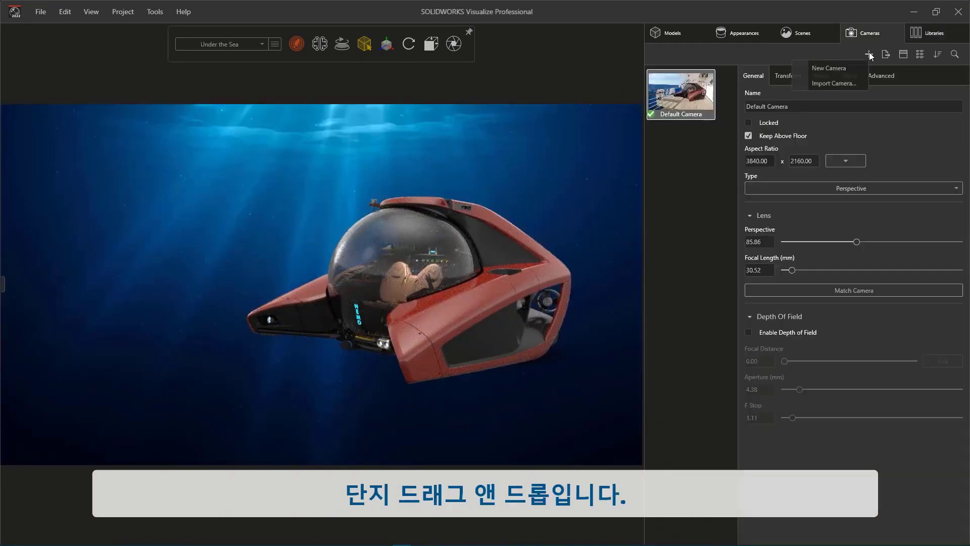
left_click(823, 67)
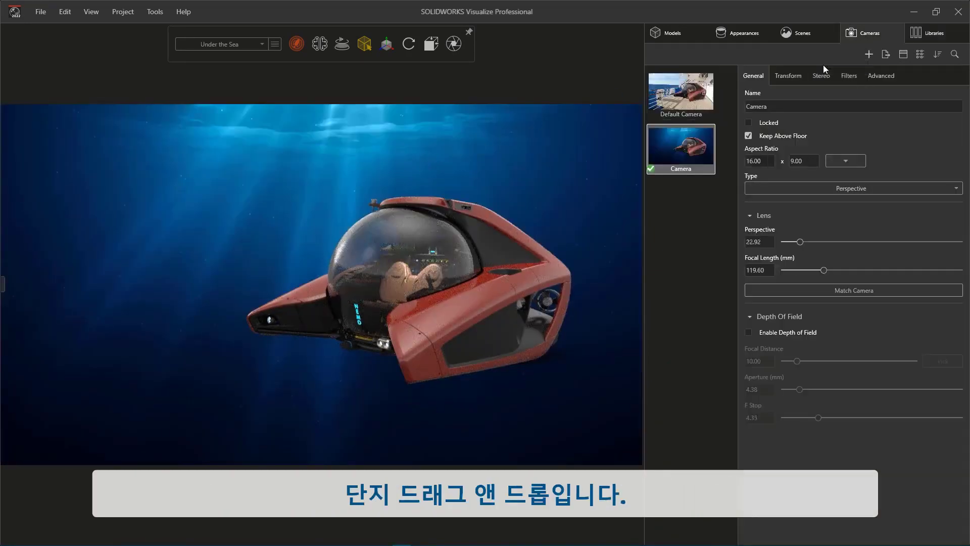
left_click(768, 264)
type("35")
key("Return")
From the top view, add an area light aligned to the current camera with Point shape, brightness 200 and sphere radius 0.01.
mouse_move(430, 43)
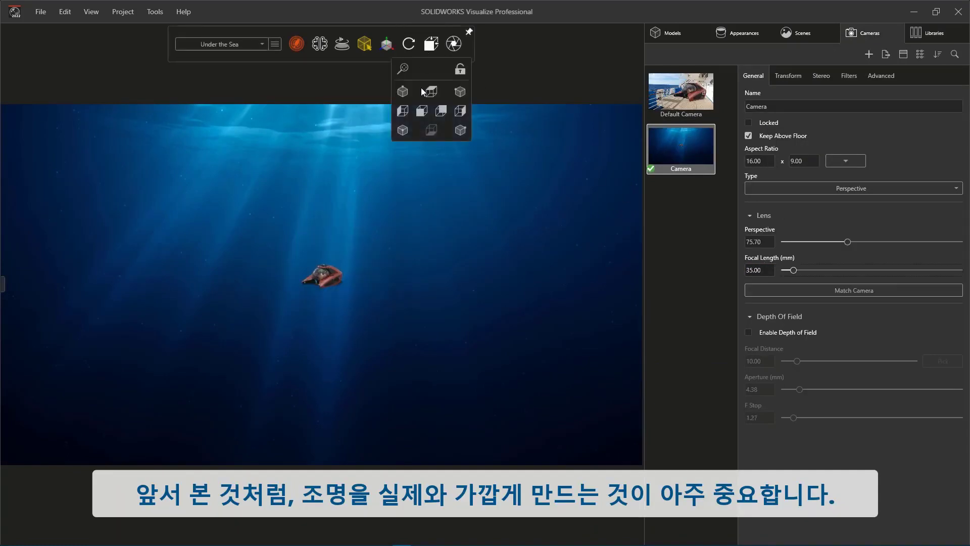
left_click(431, 92)
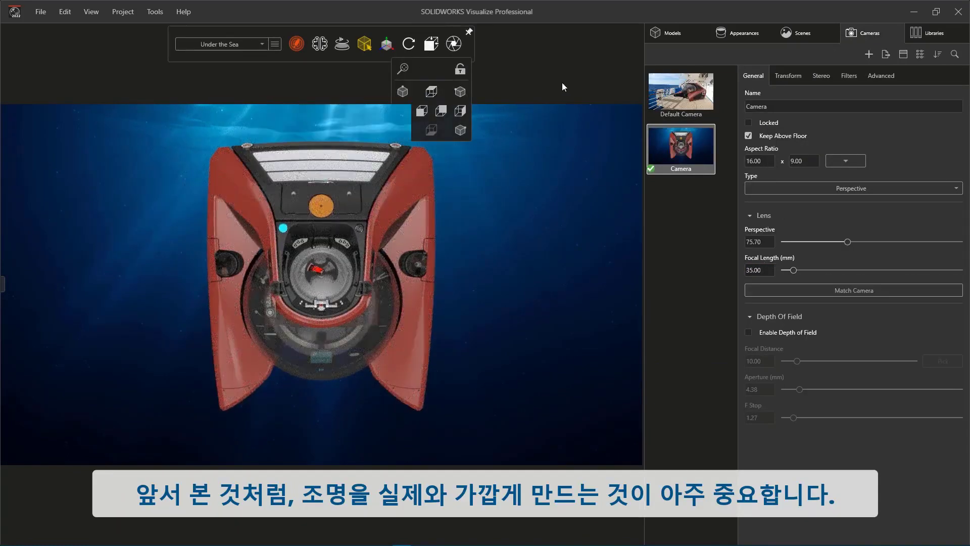
left_click(806, 35)
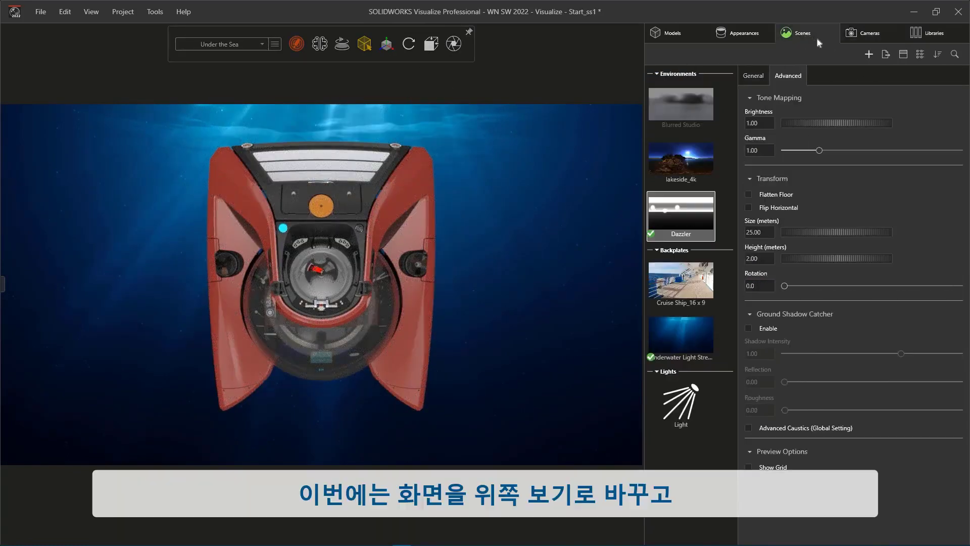
left_click(869, 54)
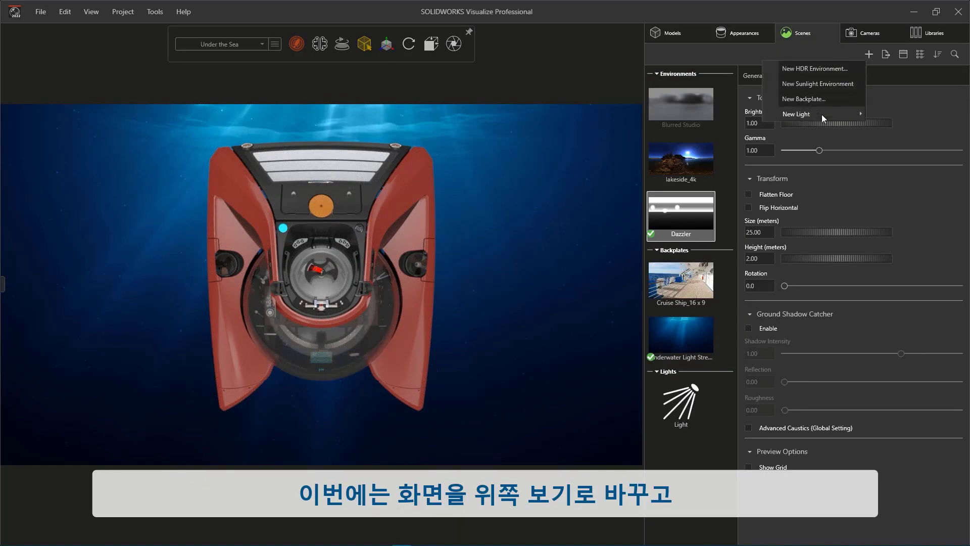
mouse_move(817, 115)
left_click(714, 148)
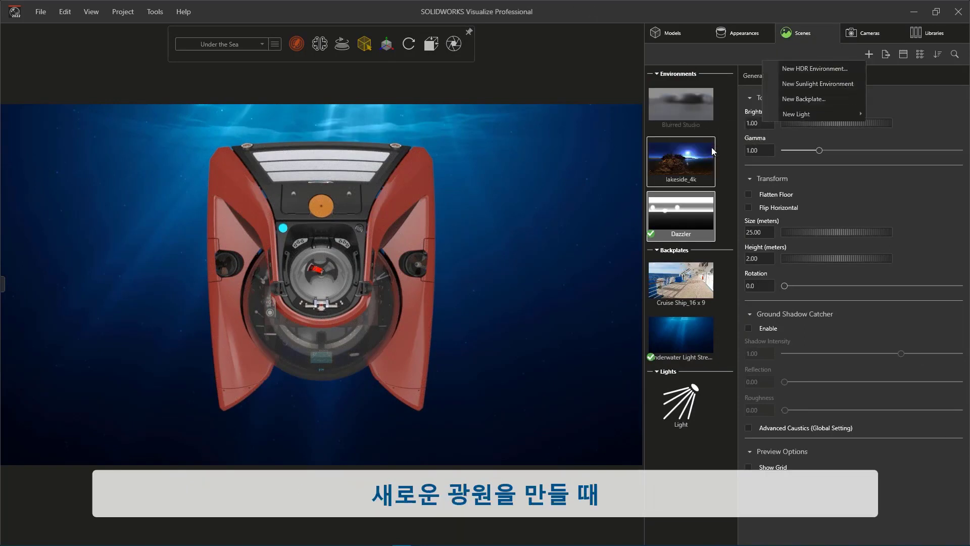
left_click(796, 207)
left_click(793, 220)
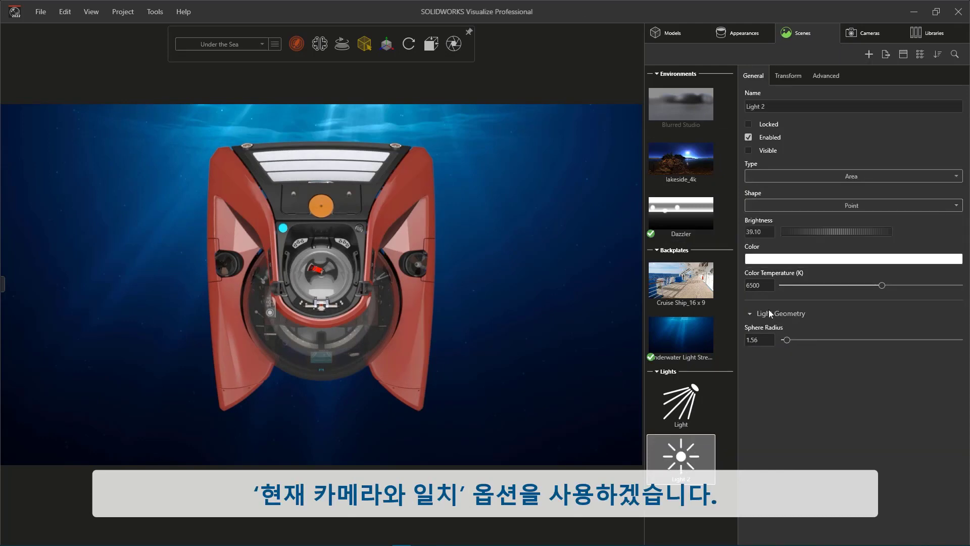
left_click(763, 230)
type("200")
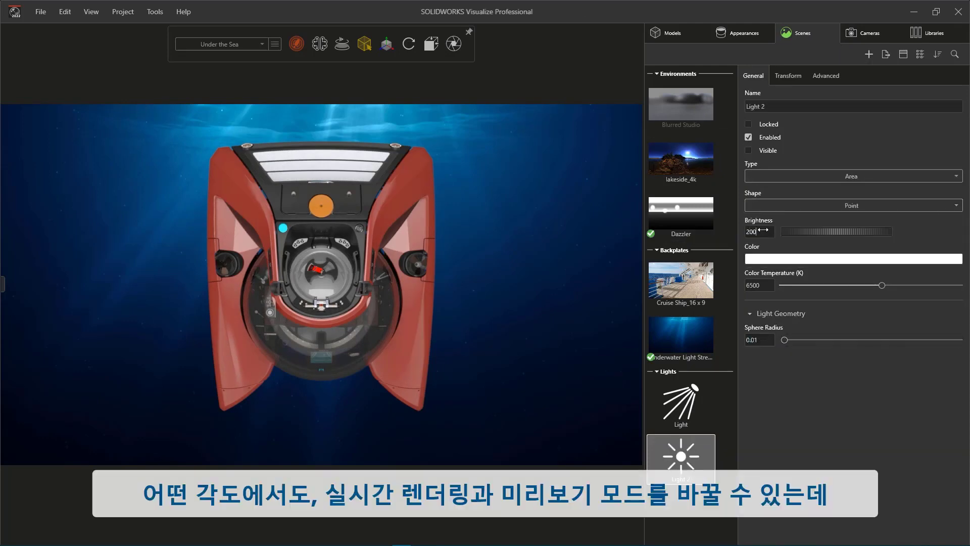
Orbit the submarine to a front three-quarter view and switch the viewport to Preview render mode.
middle_click_drag(342, 369, 350, 106)
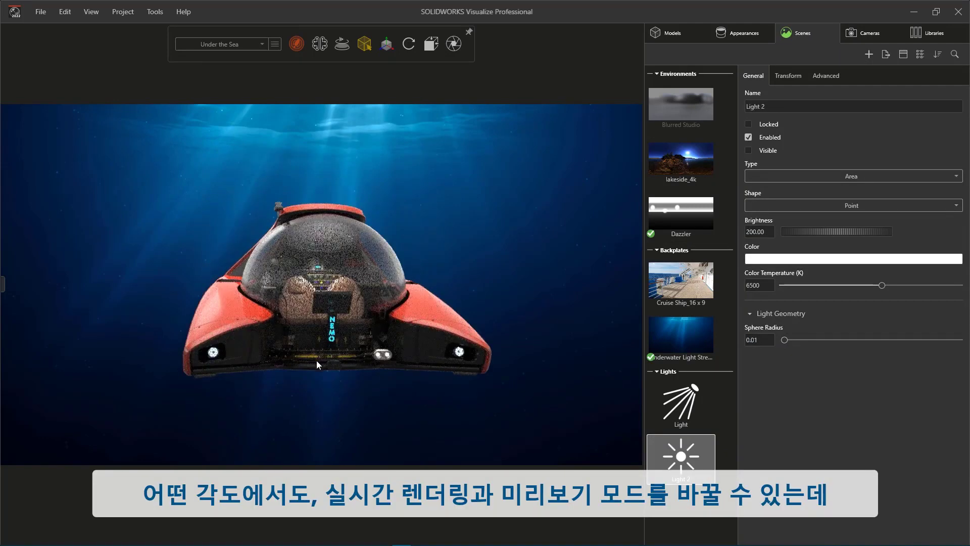
middle_click_drag(316, 360, 388, 375)
mouse_move(295, 45)
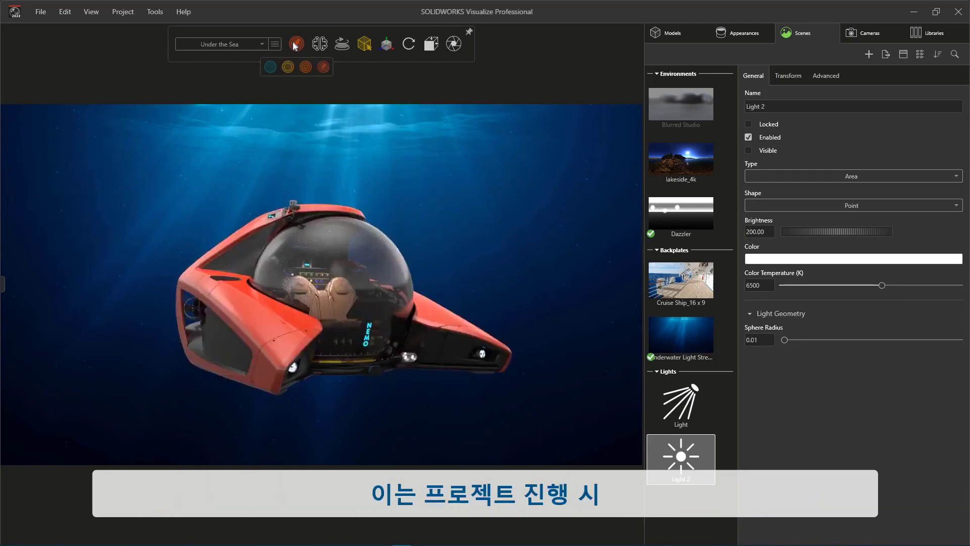
left_click(275, 69)
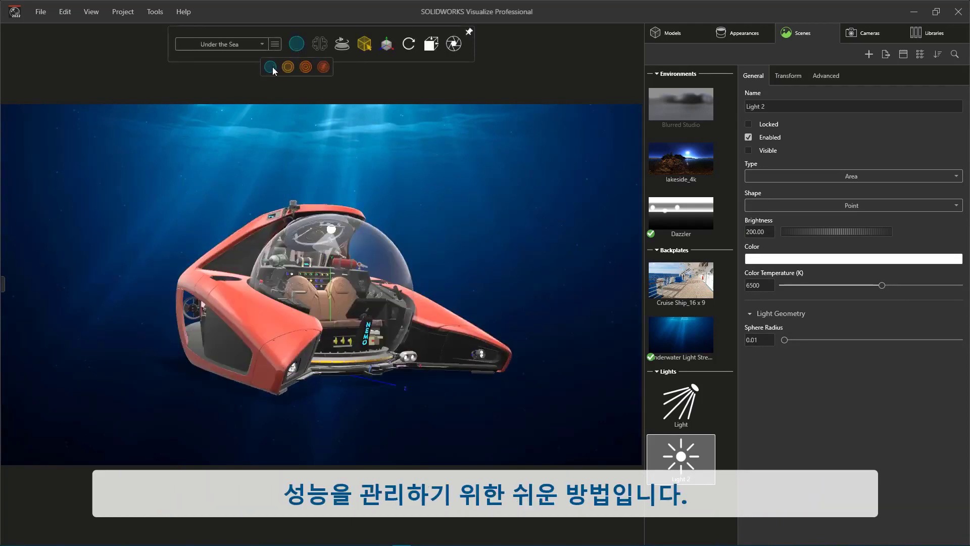
Import the BluelineSnapper fish from the local library's models with automatic part grouping and centimetres as CAD units.
left_click(934, 35)
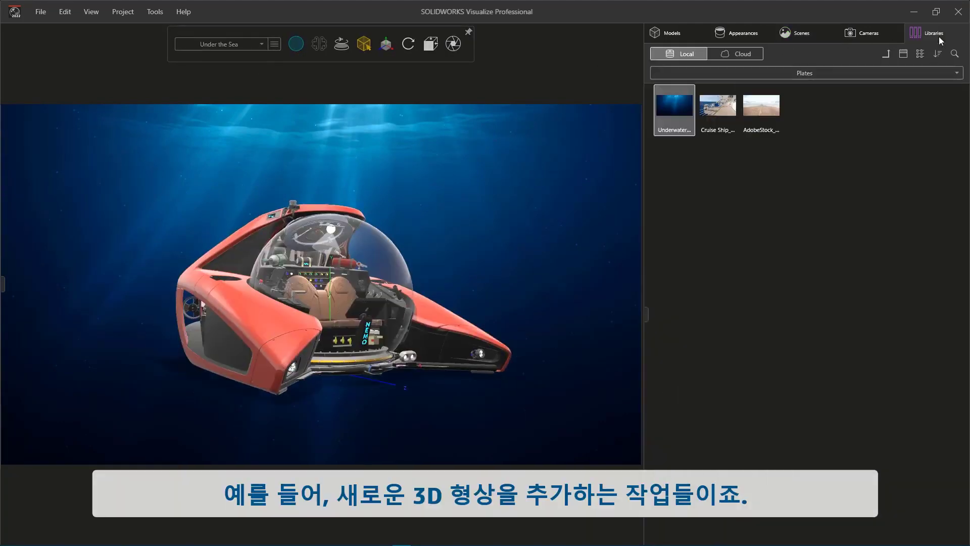
left_click(828, 74)
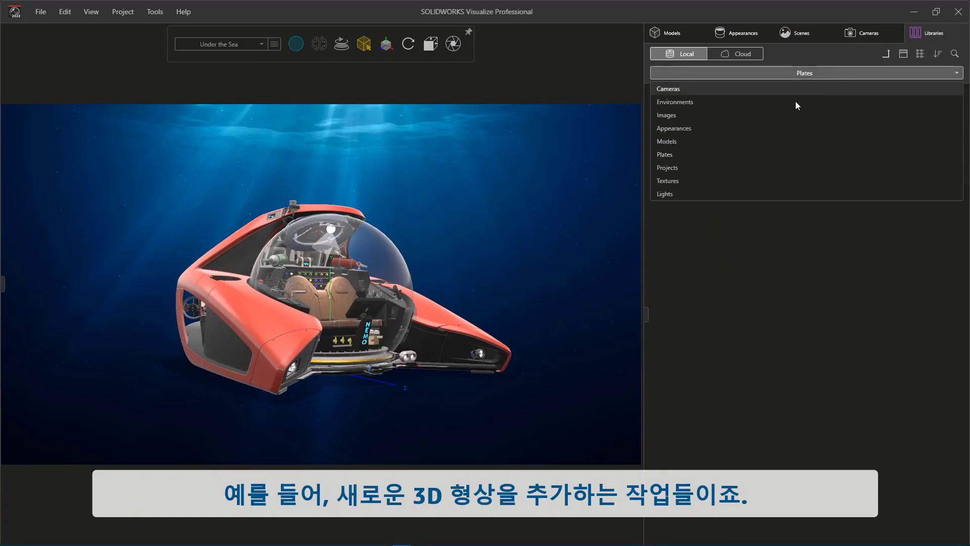
left_click(743, 142)
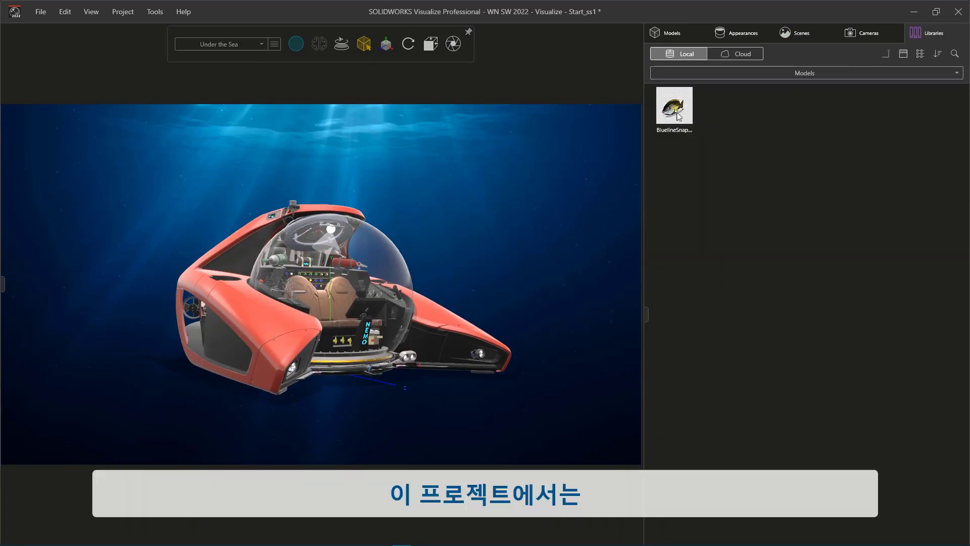
left_click_drag(677, 116, 548, 216)
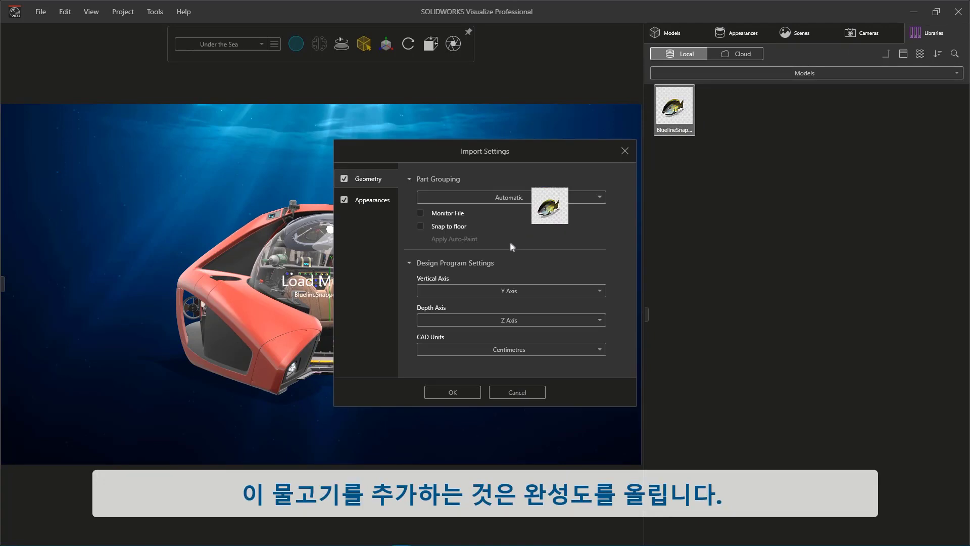
left_click(452, 393)
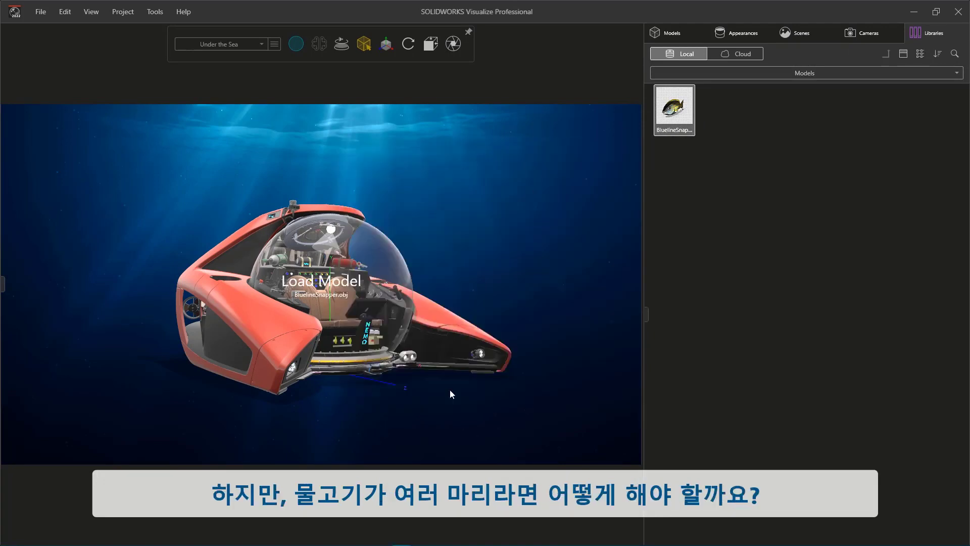
Select the BluelineSnapper model and move it out and up into the open water beside the submarine's dome.
left_click(674, 33)
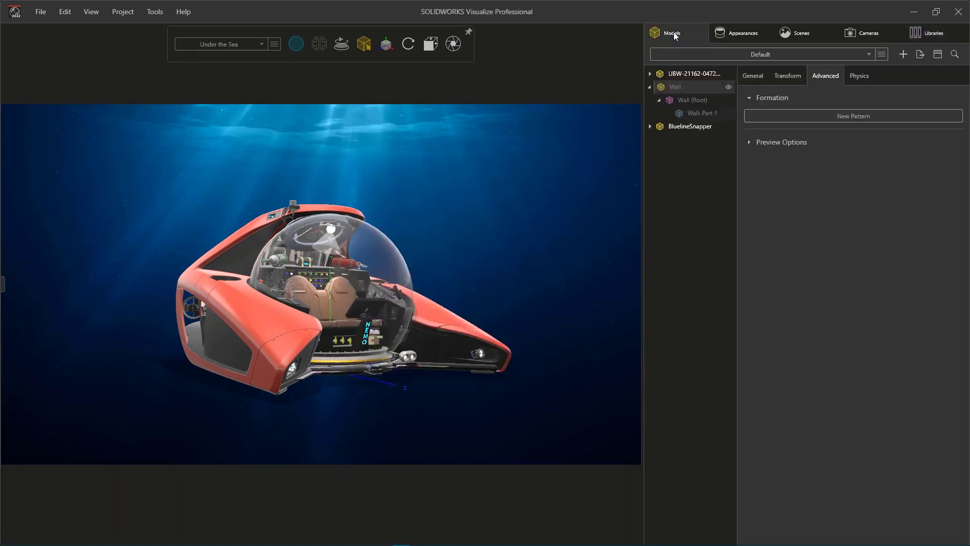
left_click(676, 129)
mouse_move(388, 50)
left_click(350, 68)
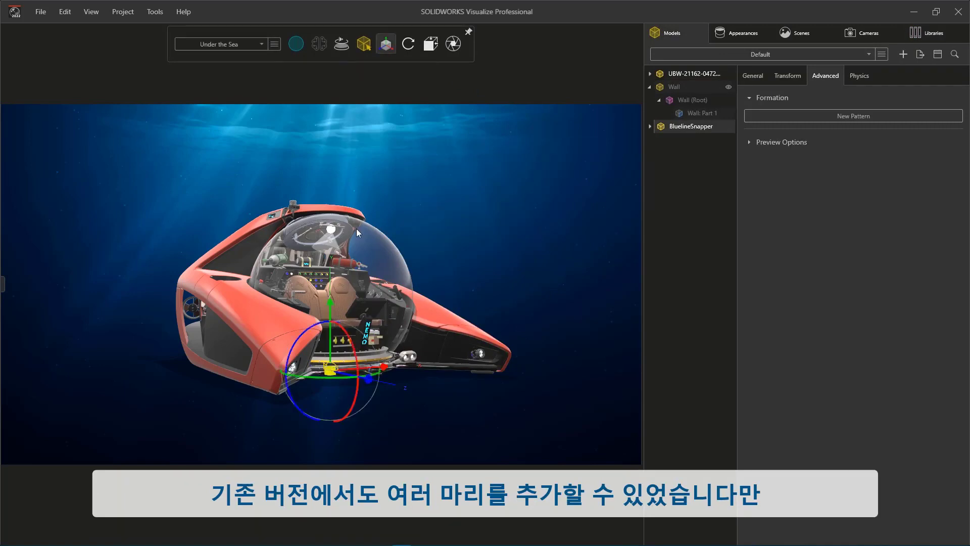
left_click_drag(370, 382, 538, 440)
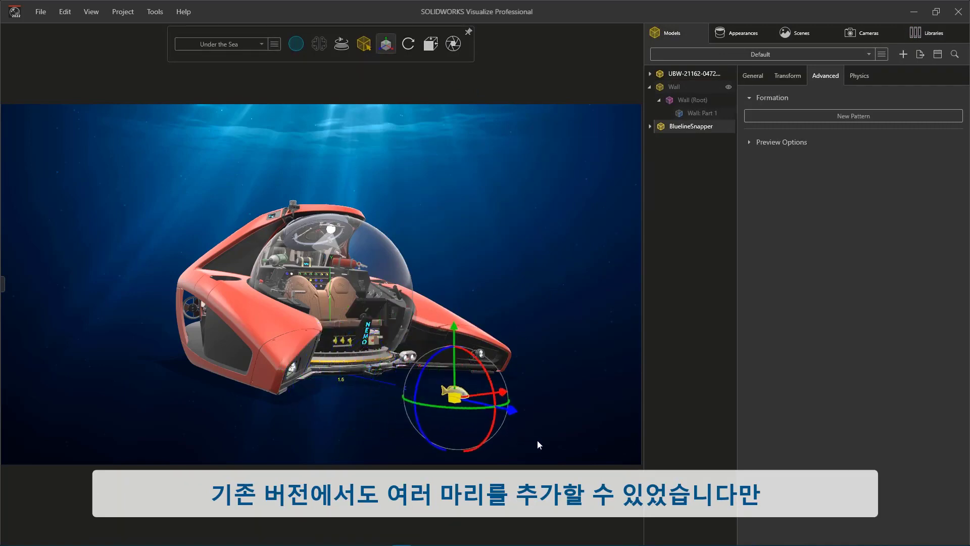
left_click_drag(455, 330, 453, 208)
left_click(507, 226)
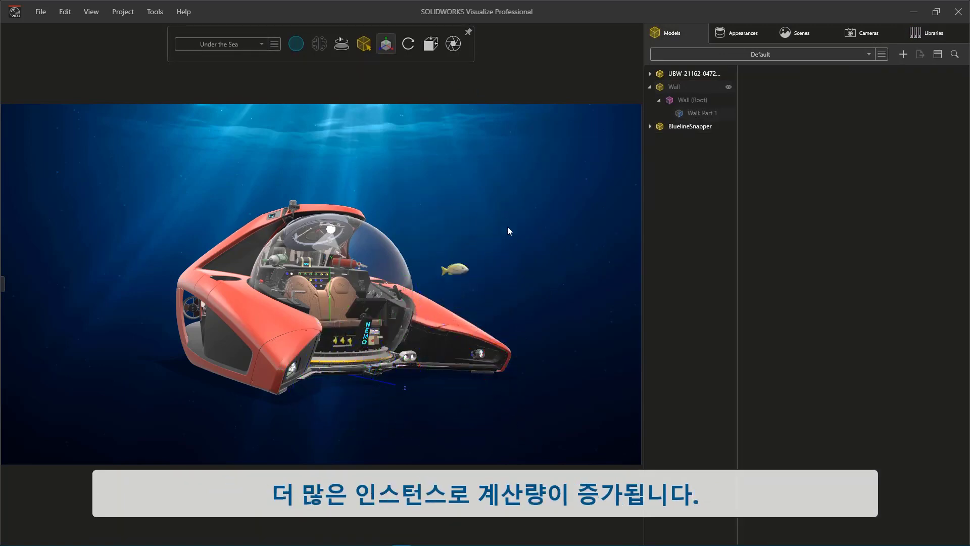
Create a Scatter pattern of 12 BluelineSnapper fish and switch the viewport to the highest-quality render mode.
scroll(411, 311, "up", 3)
left_click_drag(410, 311, 380, 314)
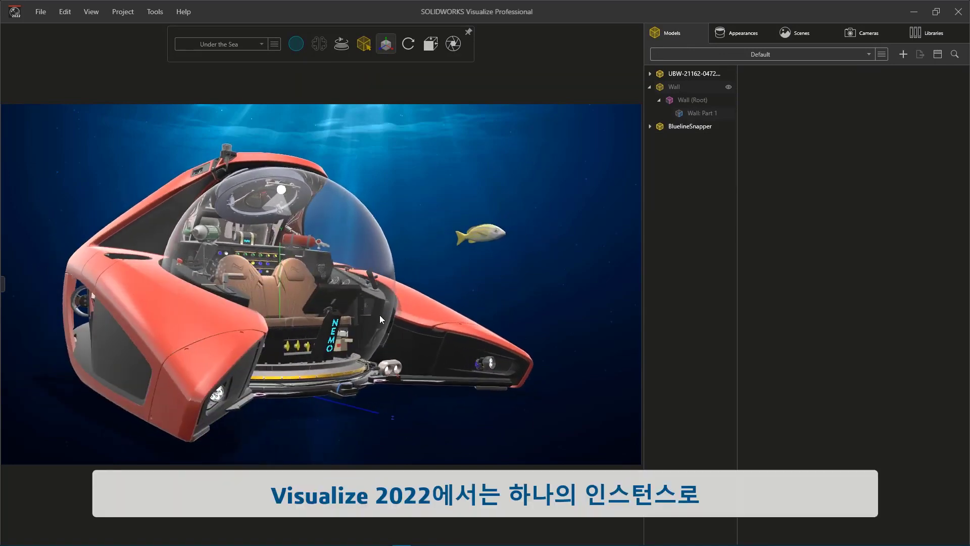
left_click(468, 239)
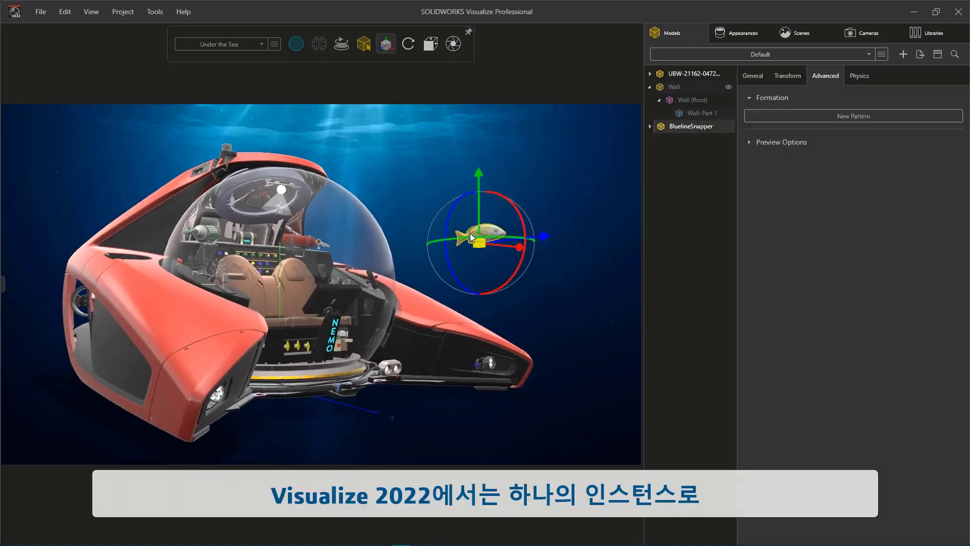
left_click(795, 116)
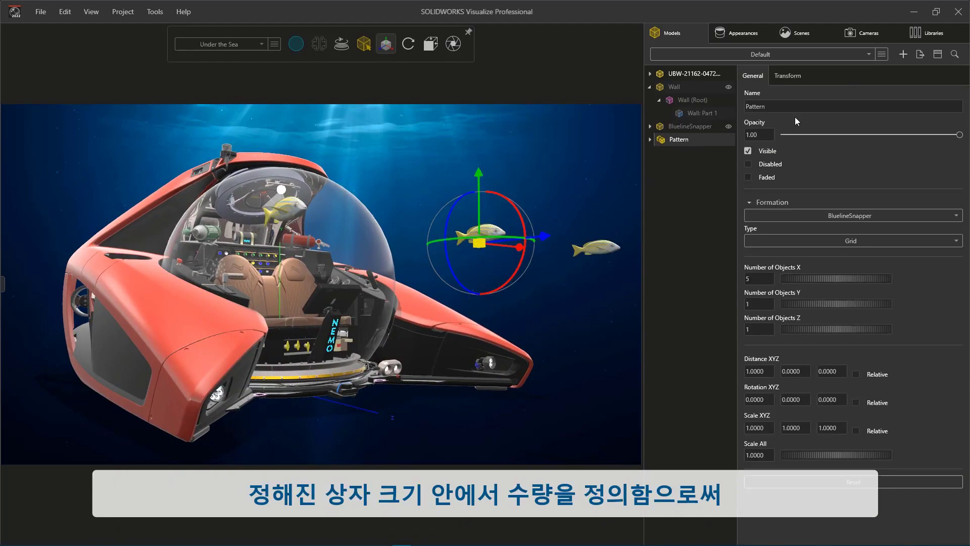
left_click(812, 238)
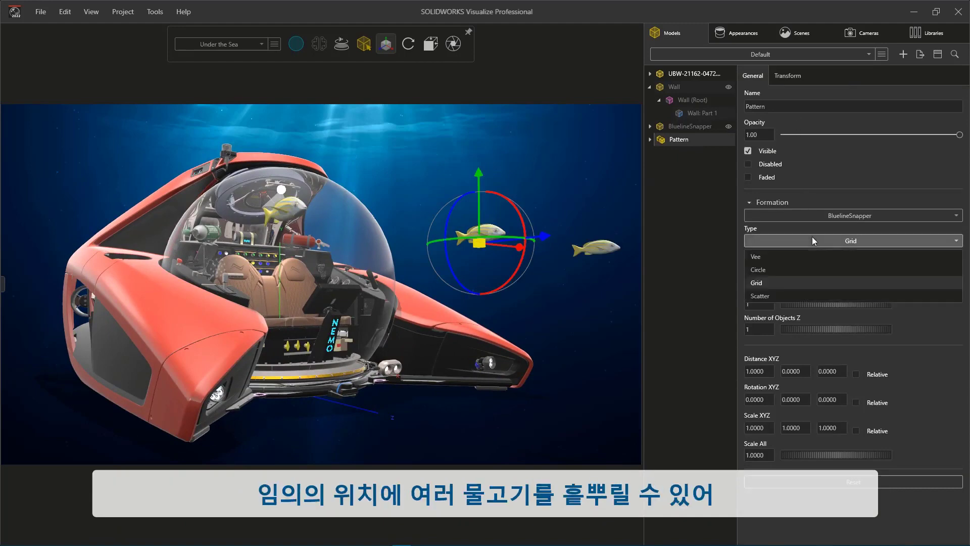
left_click(805, 295)
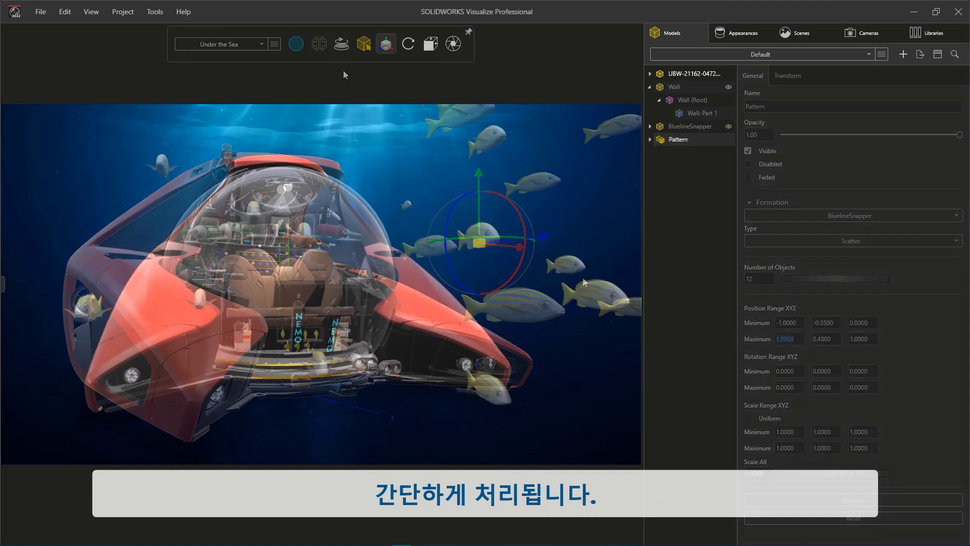
left_click(323, 67)
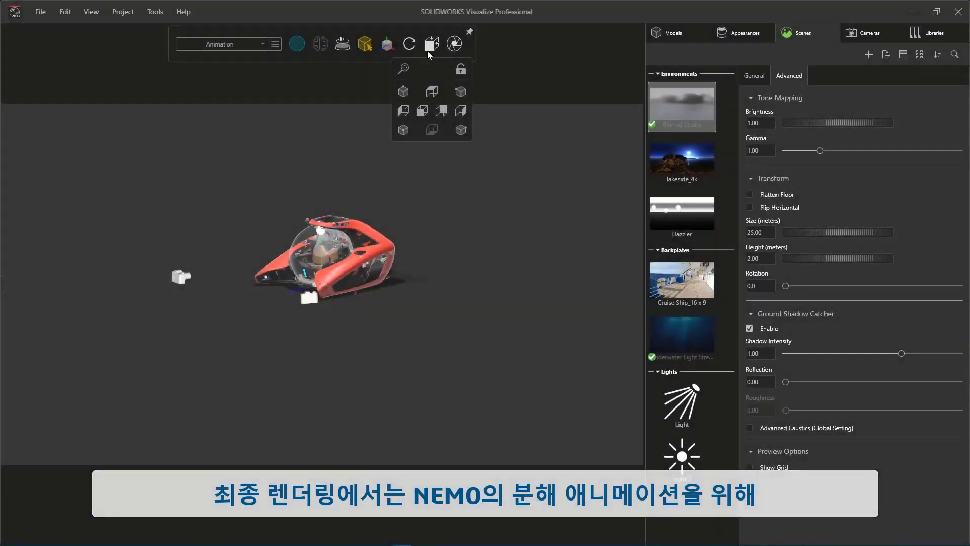
Show the submarine of the Animation configuration from above and display the animation timeline.
left_click(430, 93)
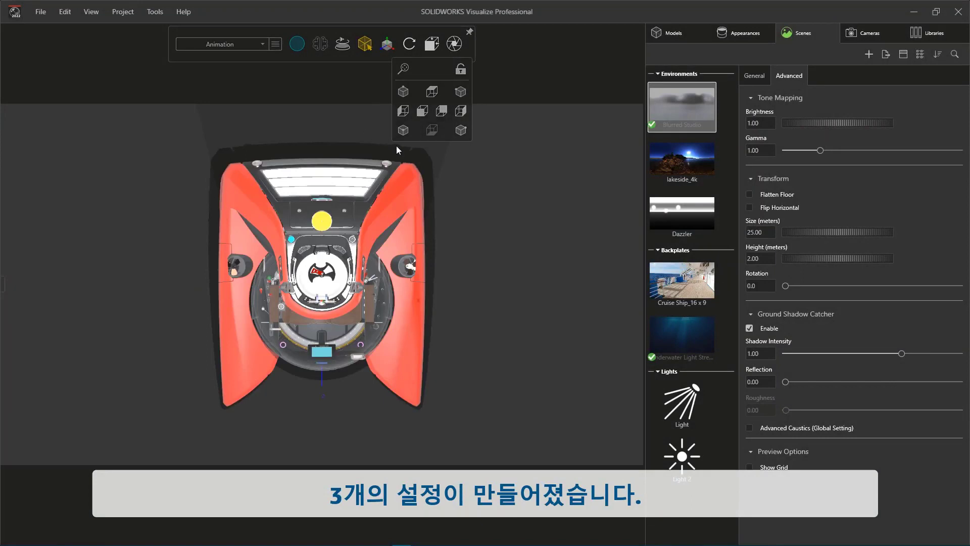
middle_click_drag(396, 146, 403, 229, "shift")
left_click(91, 11)
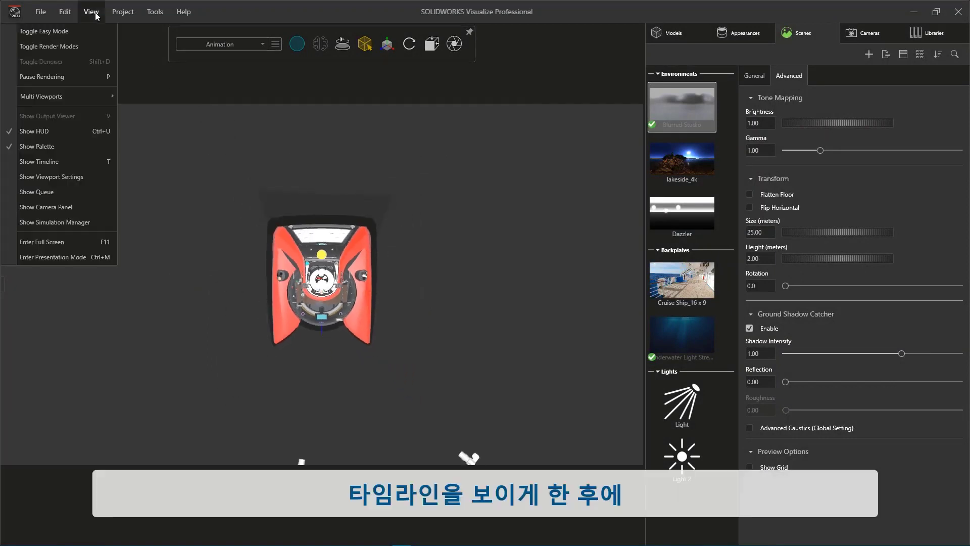
left_click(79, 162)
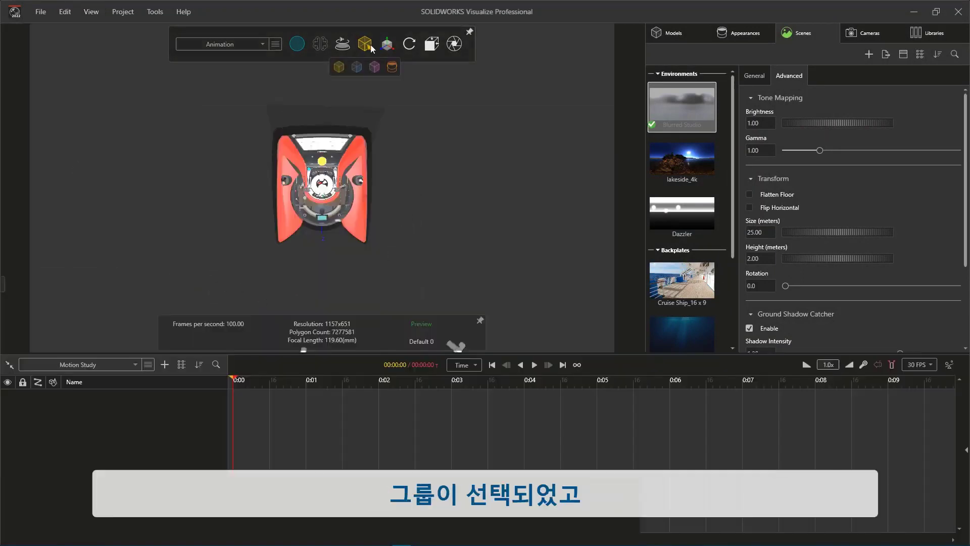
Add animations with a keyframe at 0:00 for the submarine's red outer hull groups, one side after the other.
left_click(361, 196)
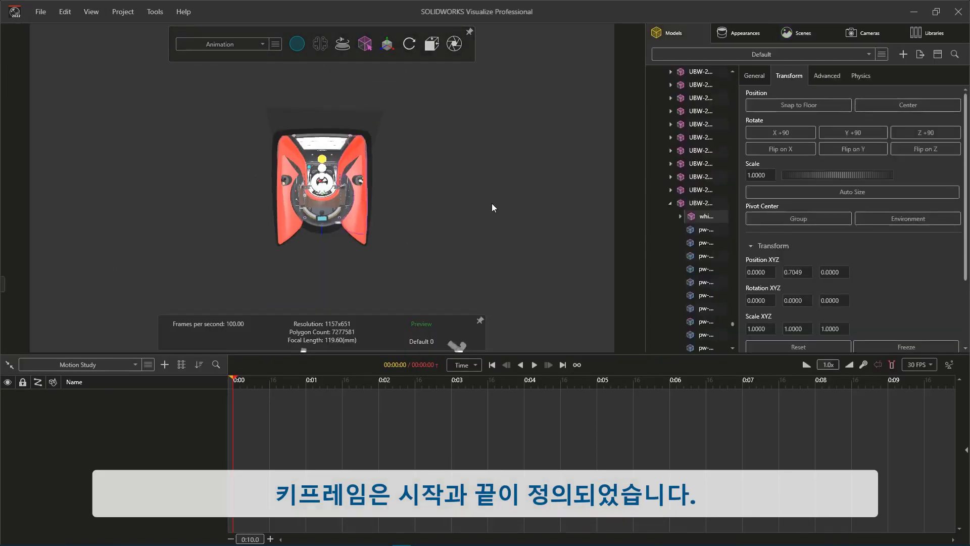
right_click(689, 205)
mouse_move(656, 315)
left_click(581, 318)
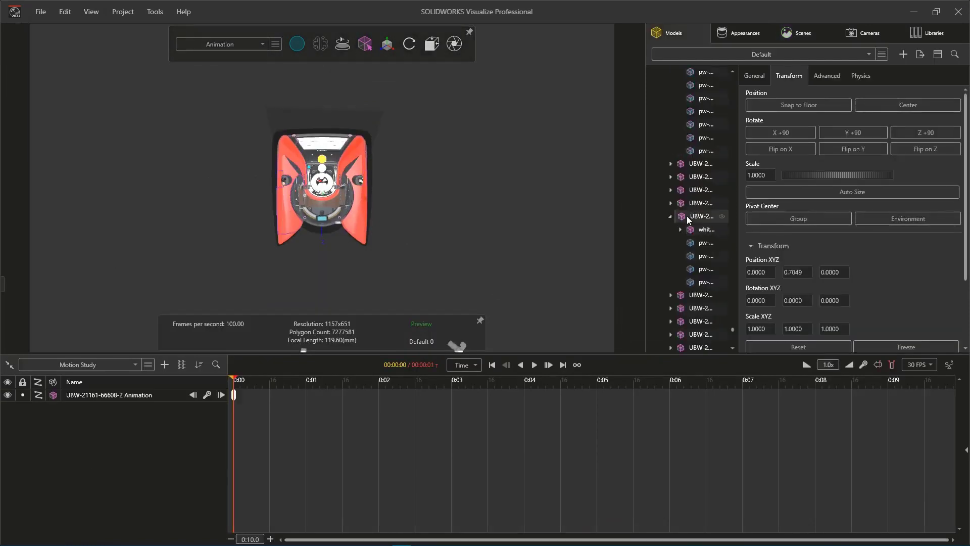
left_click(283, 239)
right_click(694, 219)
mouse_move(659, 332)
left_click(594, 337)
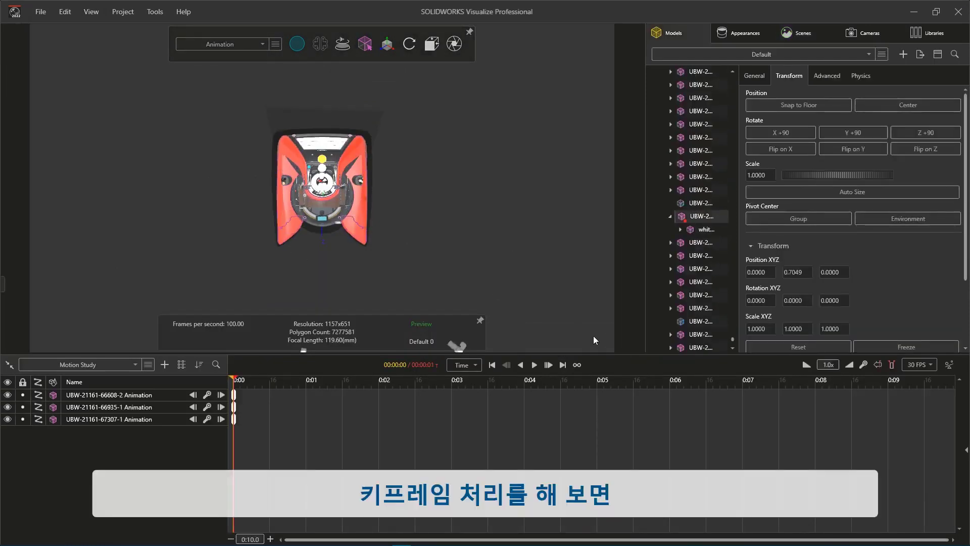
middle_click_drag(353, 237, 300, 97)
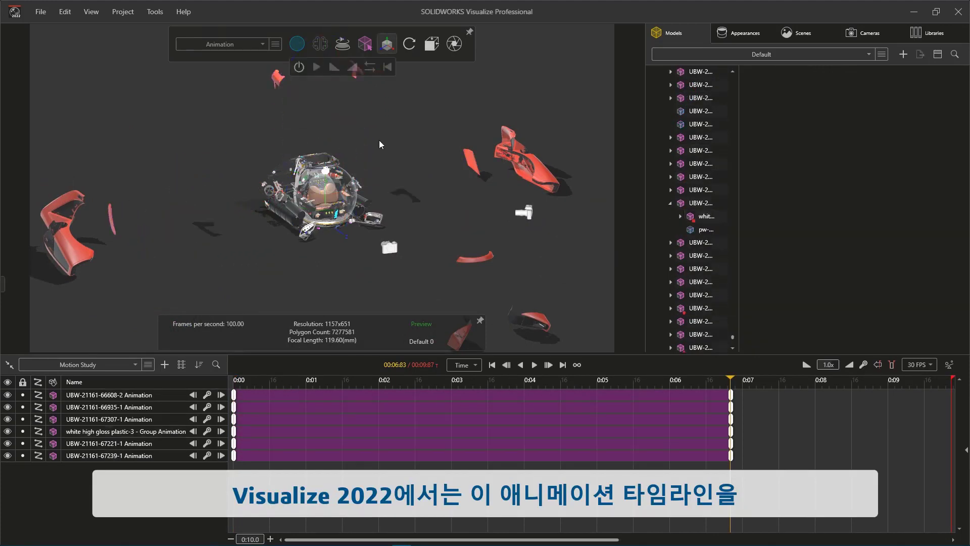
Group the 66608-2 and 66935-1 animations into one new group and the 67221-1 and 67239-1 animations into another.
left_click_drag(308, 379, 506, 390)
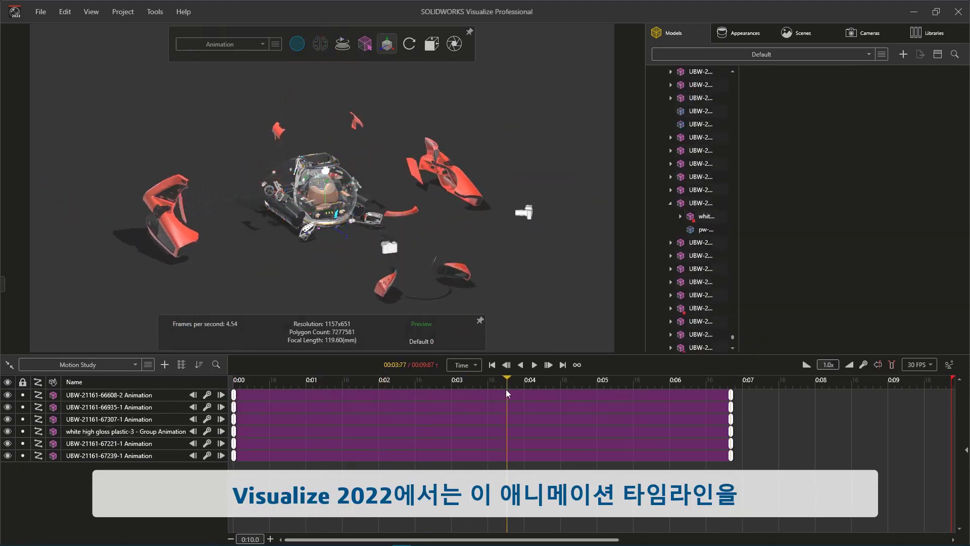
left_click(149, 396)
left_click(143, 408, "ctrl")
right_click(143, 409)
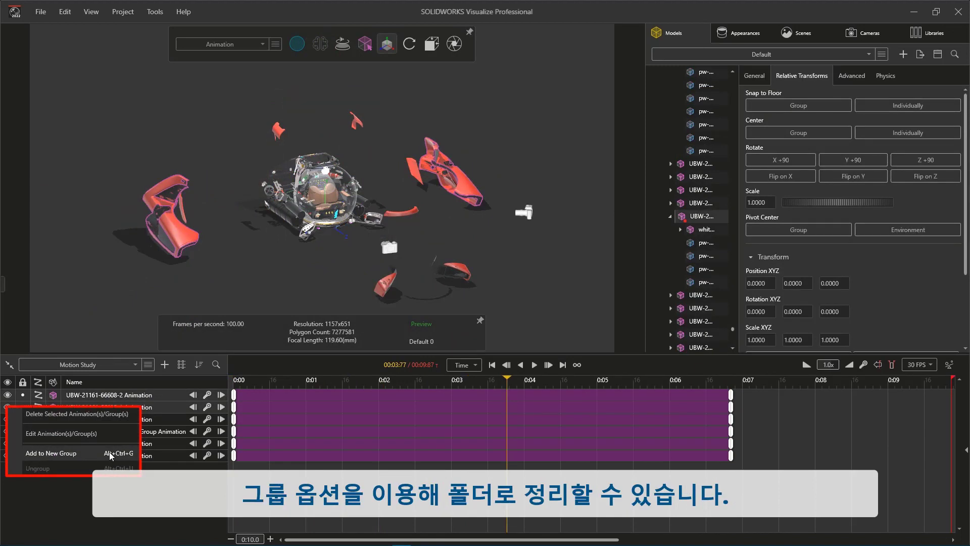
left_click(142, 431, "shift")
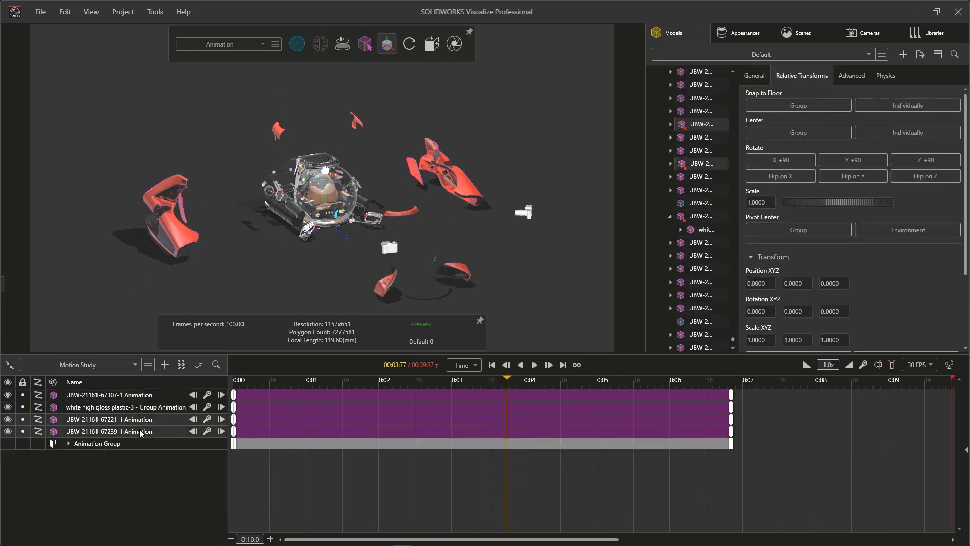
right_click(142, 431)
left_click(107, 477)
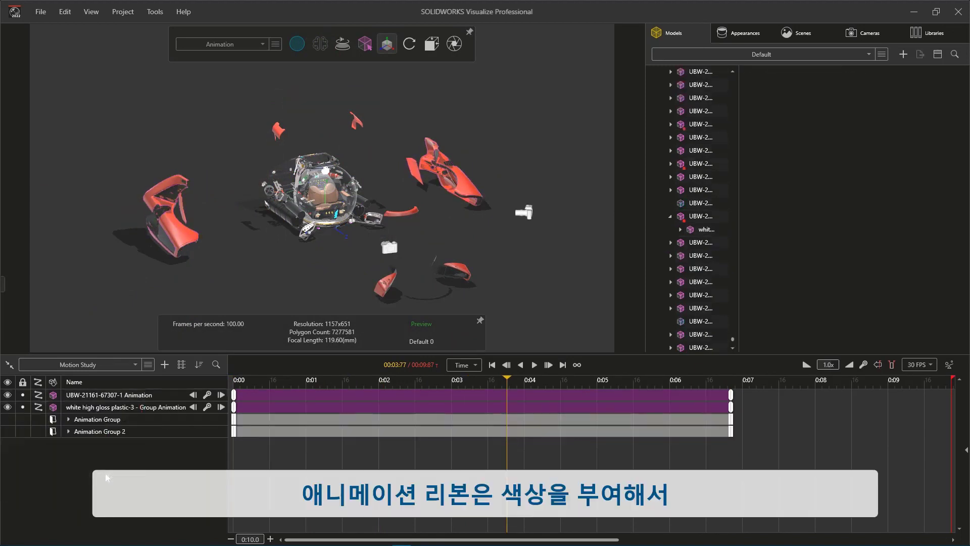
Color the timeline ribbon of the first animation group blue.
left_click(268, 423)
left_click(838, 416)
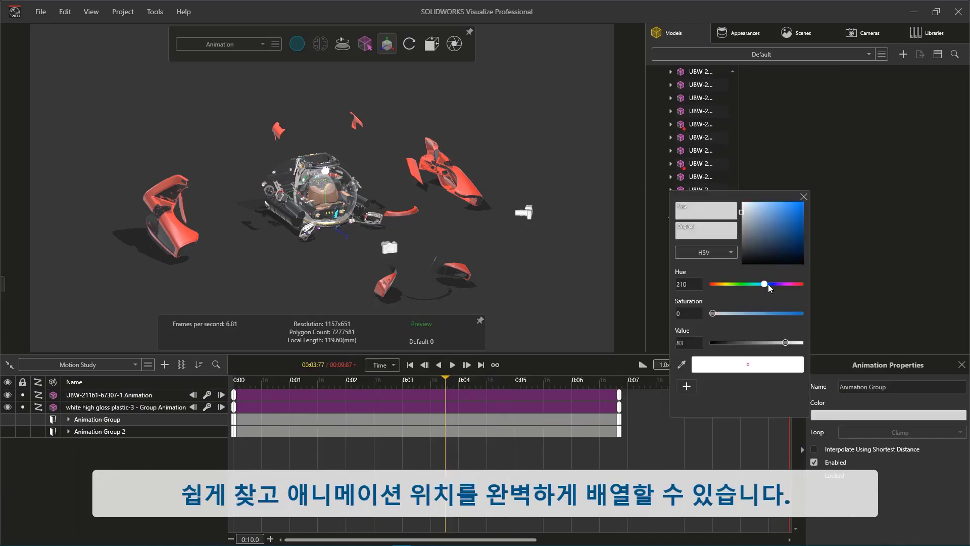
left_click_drag(791, 218, 802, 202)
left_click(803, 197)
Color Animation Group 2 green and stagger the groups, starting the blue one at about 1.7 s and the green one at about 3.5 s.
left_click(599, 430)
left_click(830, 415)
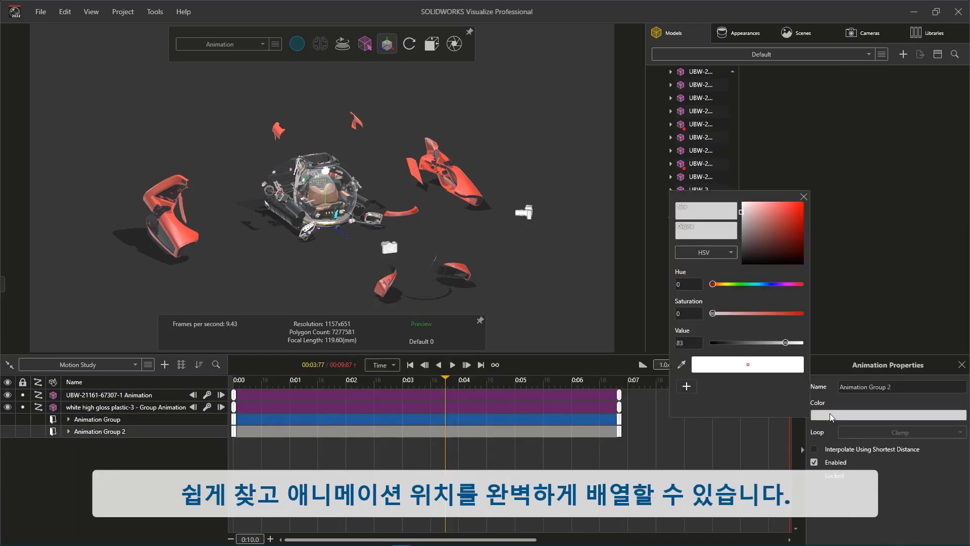
left_click(741, 284)
left_click(801, 204)
left_click(803, 197)
left_click_drag(330, 435, 510, 438)
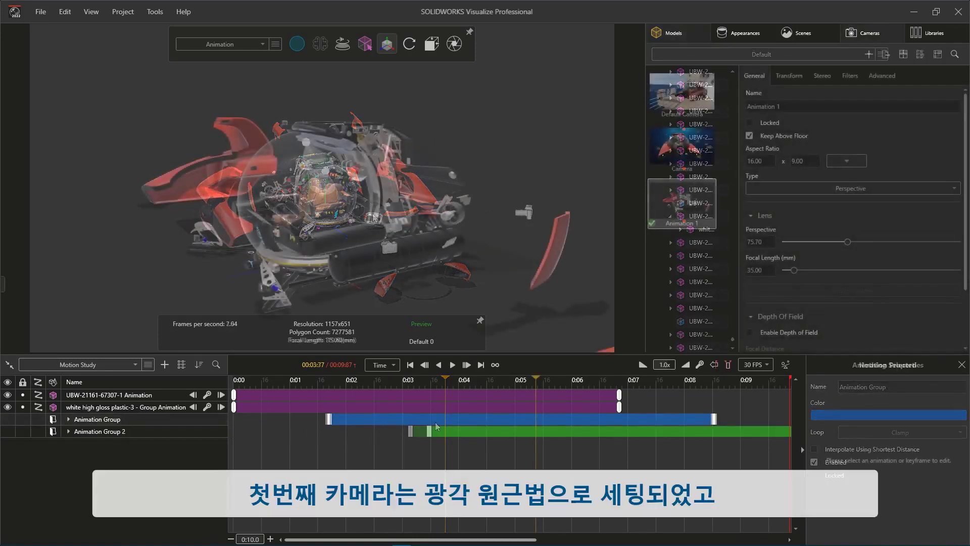
Return the timeline to 0:00 and add a keyframe for the Animation 1 camera.
left_click(536, 384)
left_click_drag(422, 386, 211, 384)
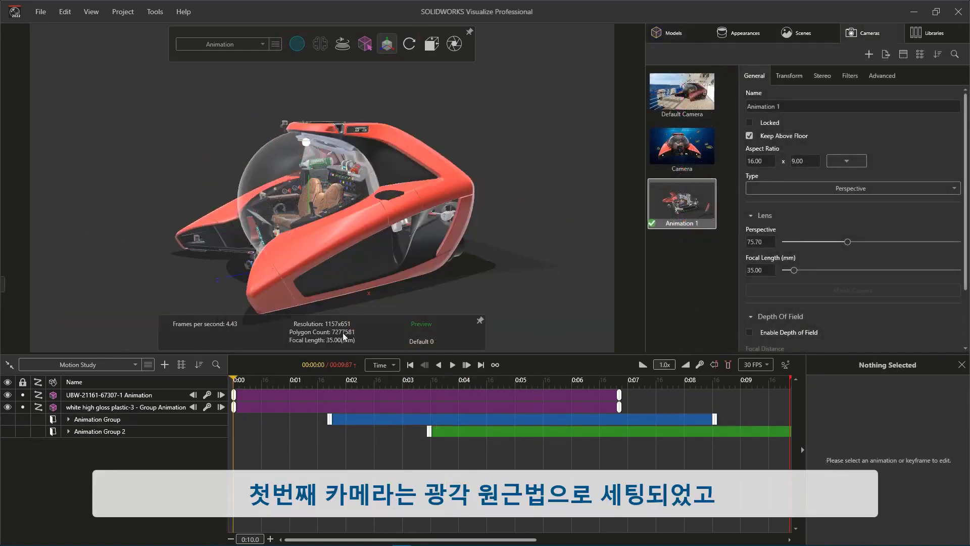
right_click(669, 212)
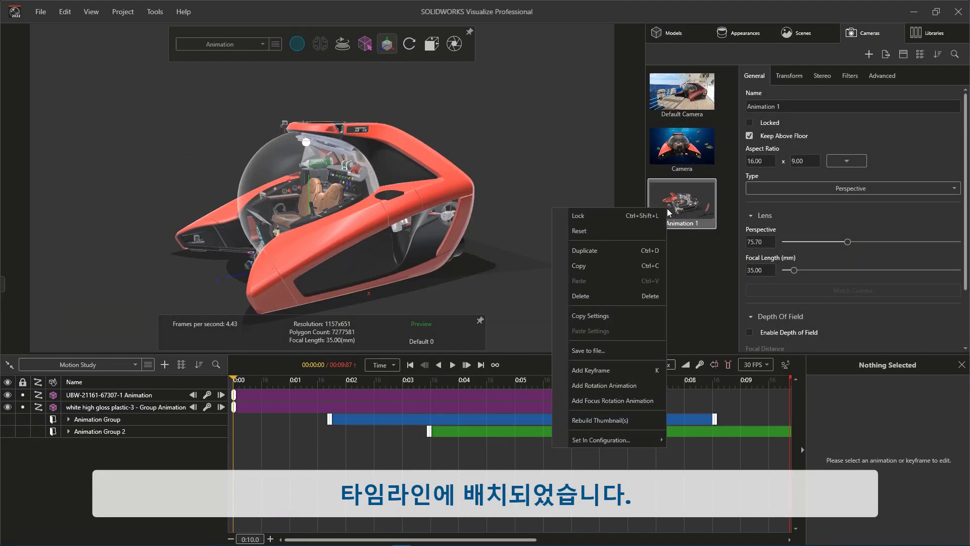
left_click(614, 371)
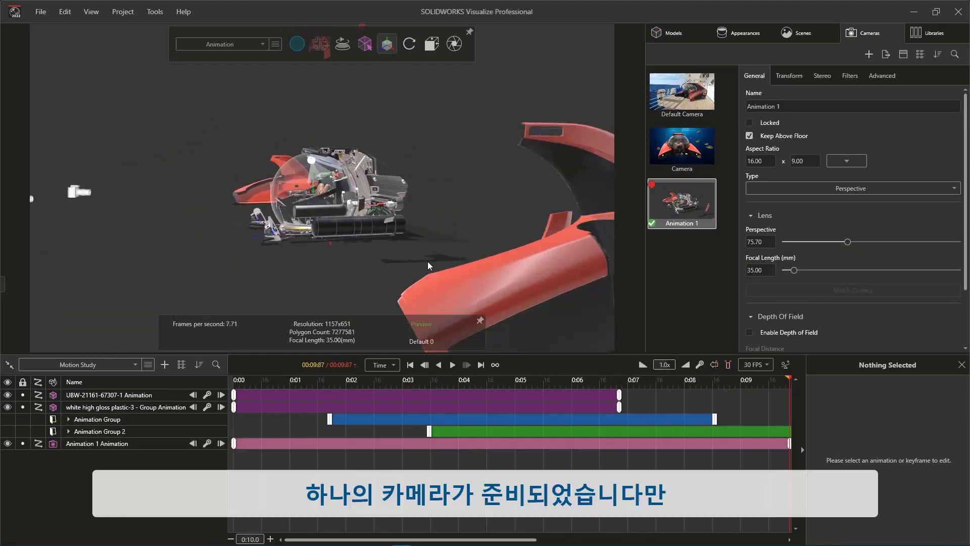
Create a camera named Animation 2 with an 85 mm focal length and give it a standard view at the start of the timeline.
left_click(664, 271)
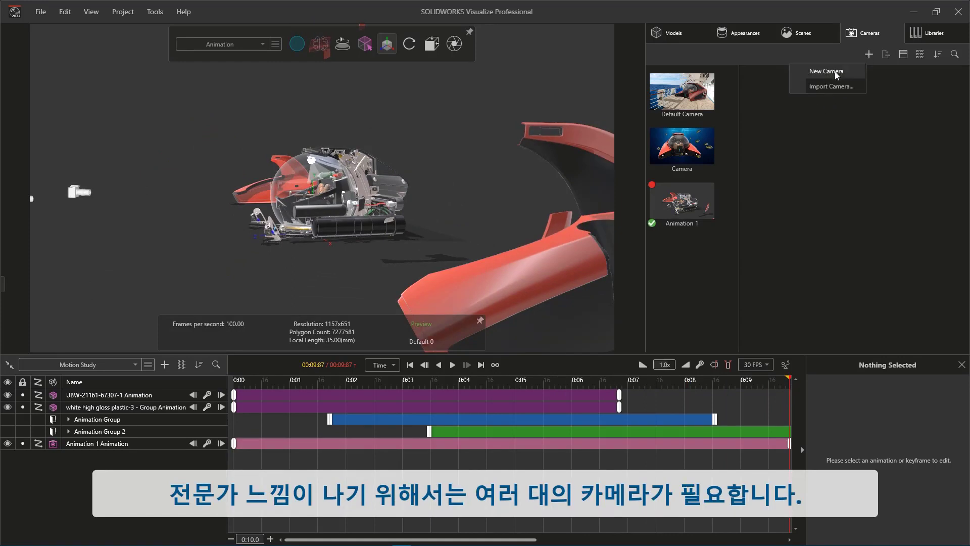
left_click(833, 71)
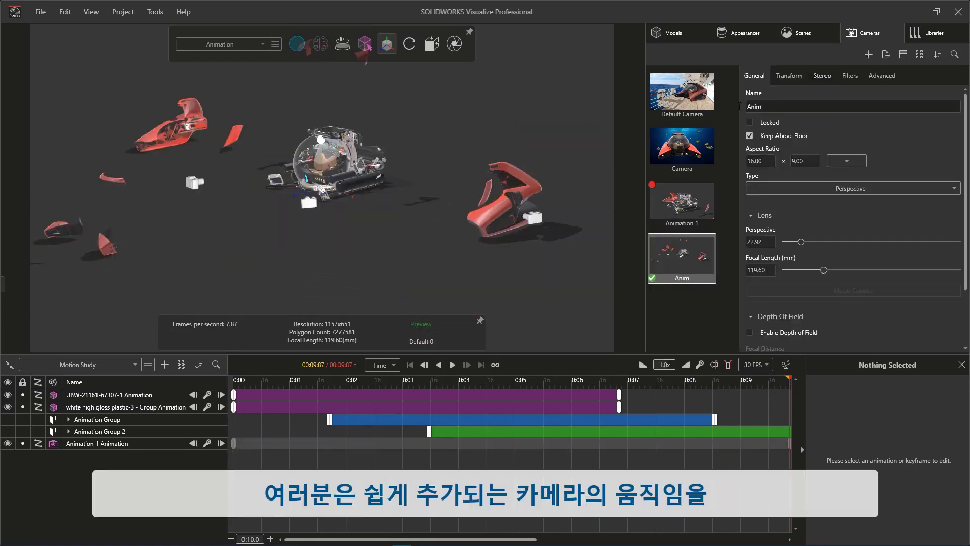
left_click(756, 269)
type("85")
key("Return")
left_click(247, 381)
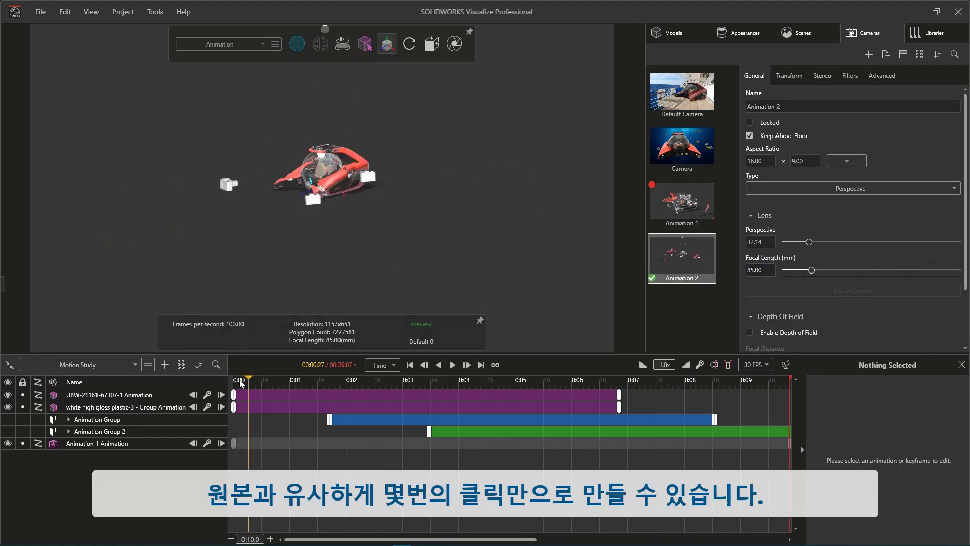
left_click(432, 44)
left_click(423, 114)
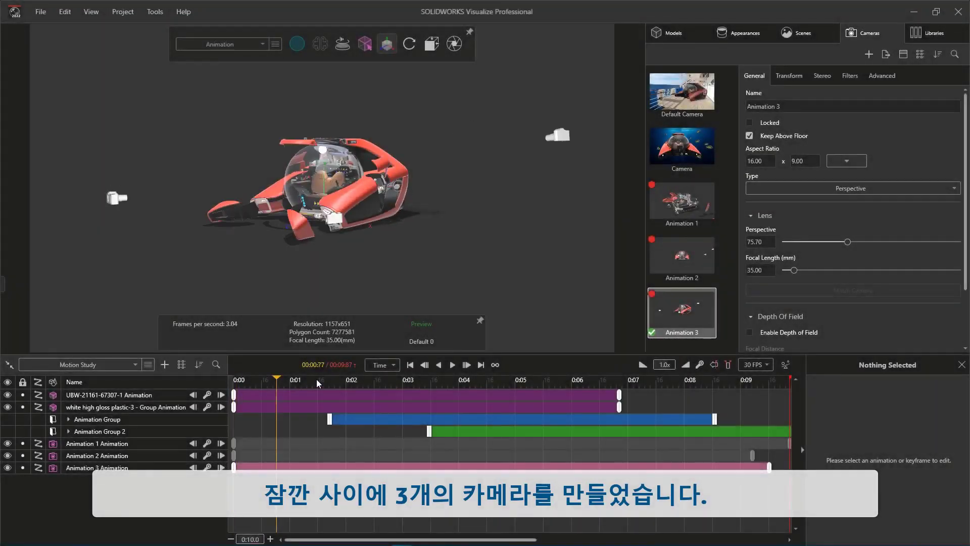
Scrub through the animation from the Animation 3 camera and create a new camera sequence animation.
left_click_drag(645, 387, 721, 387)
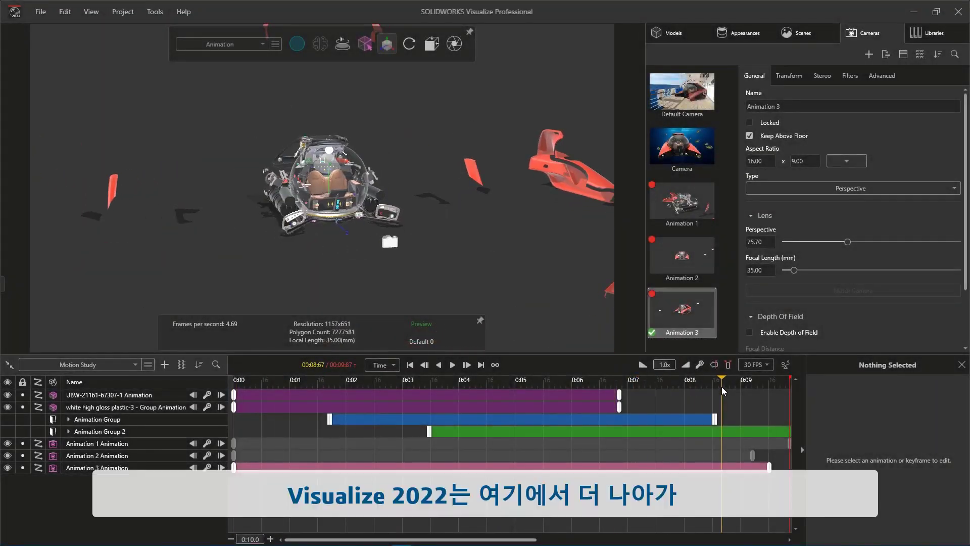
left_click(162, 364)
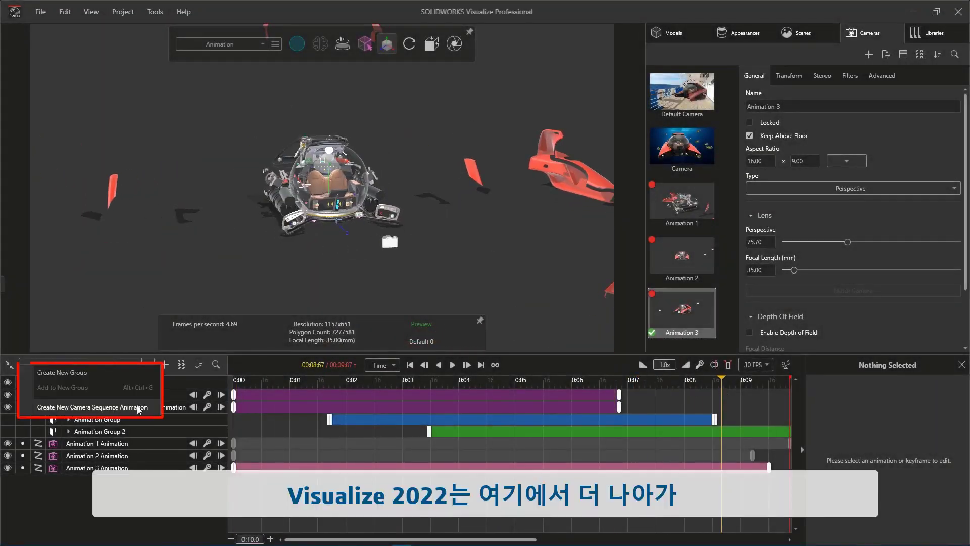
left_click(138, 406)
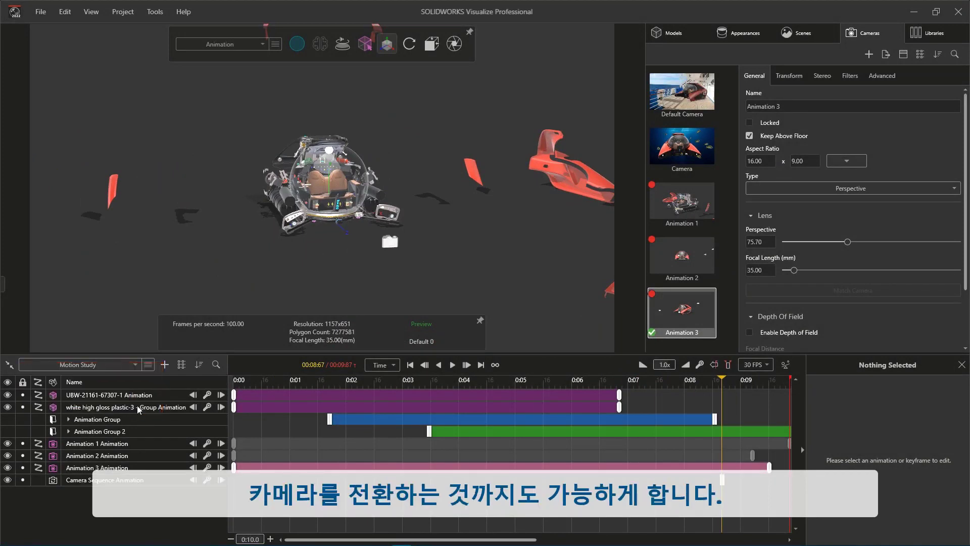
Assign the Animation 1 camera from 0:00 and further camera switches in the camera sequence, extending its last keyframe to the timeline's end.
left_click(234, 383)
left_click_drag(234, 382, 233, 379)
double_click(686, 208)
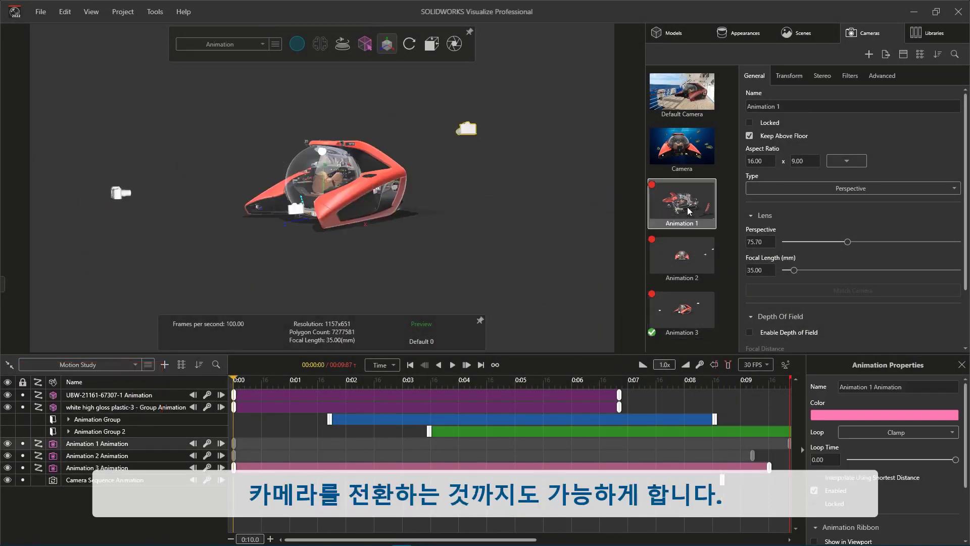
left_click_drag(362, 380, 619, 388)
double_click(682, 257)
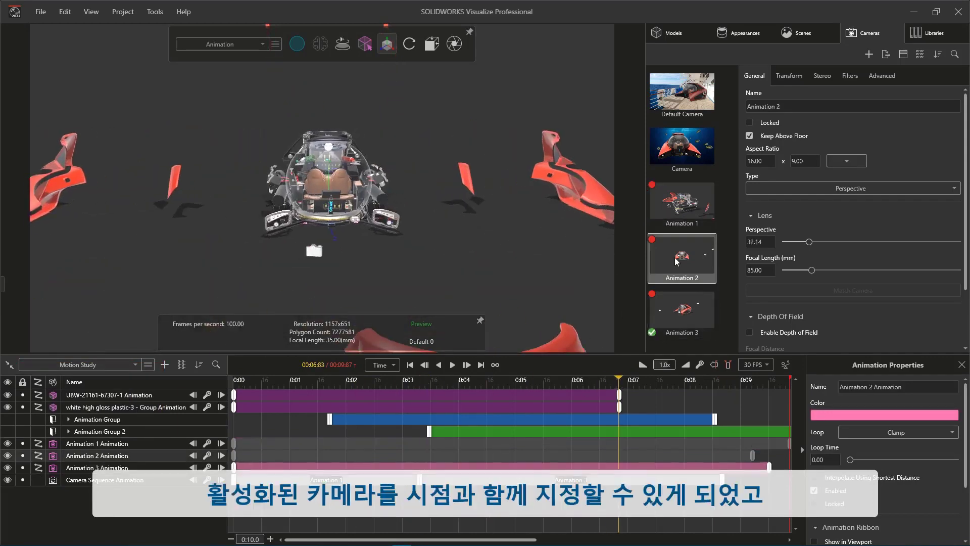
left_click(207, 480)
left_click_drag(722, 480, 787, 481)
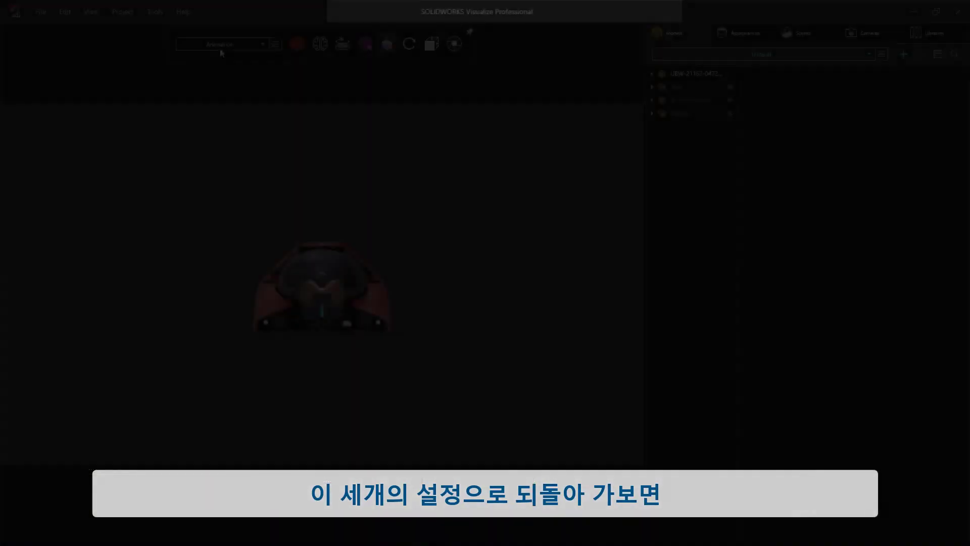
Review the Under the Sea and Ship Deck configurations in the viewport.
left_click(220, 49)
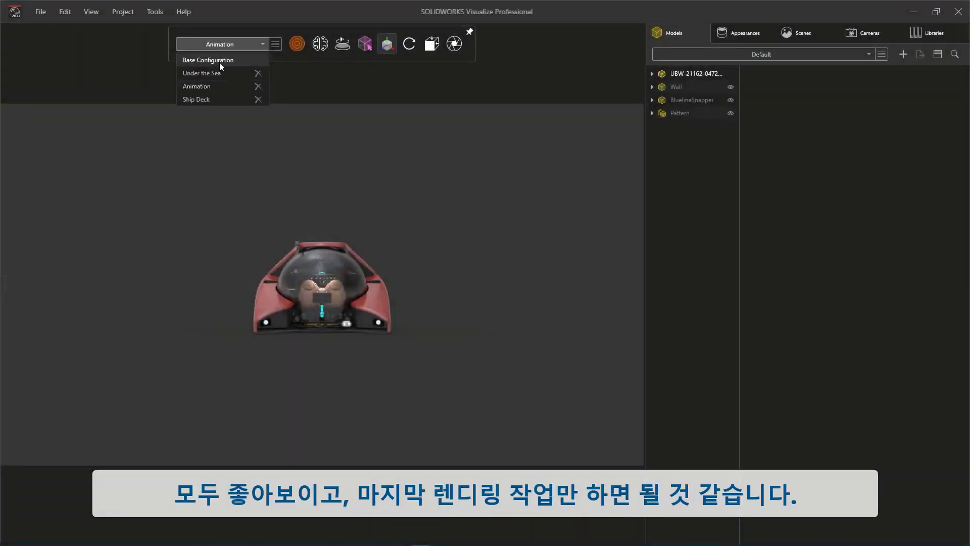
left_click(219, 74)
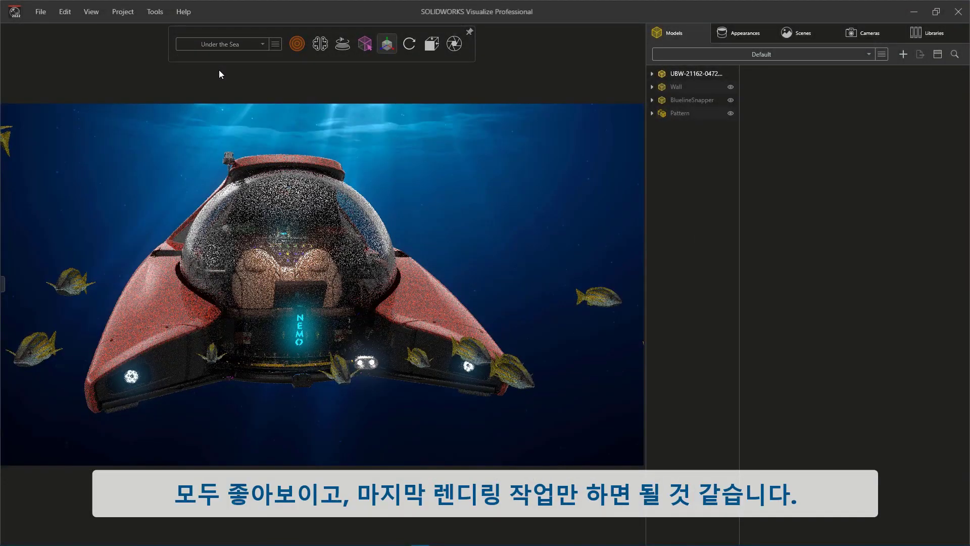
left_click(220, 48)
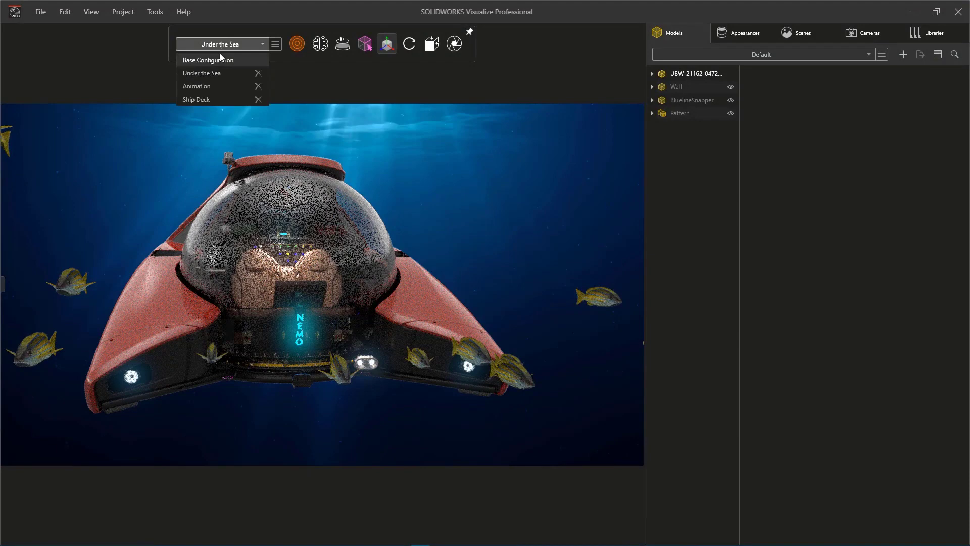
left_click(208, 99)
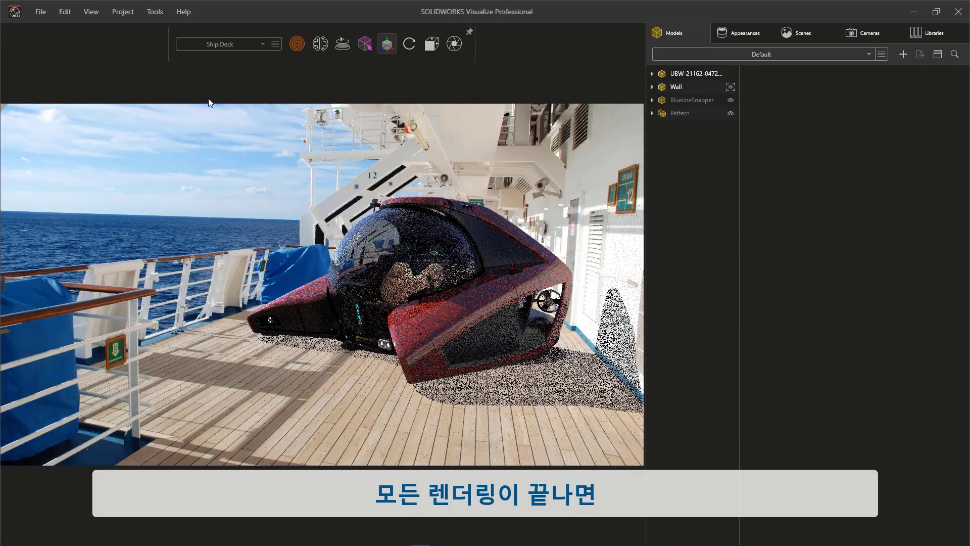
Open the Output Viewer and inspect the underwater render and the job details of the rendered animation.
left_click(92, 12)
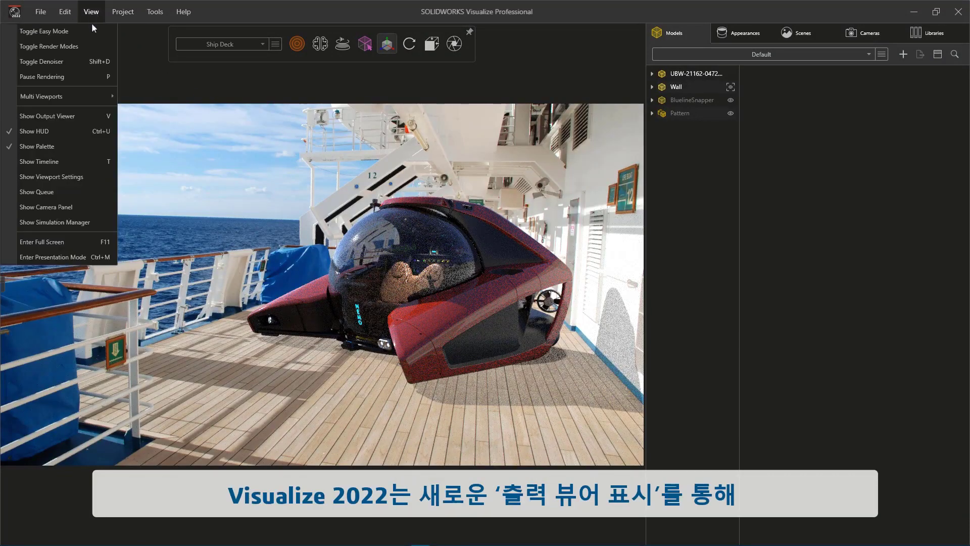
left_click(78, 117)
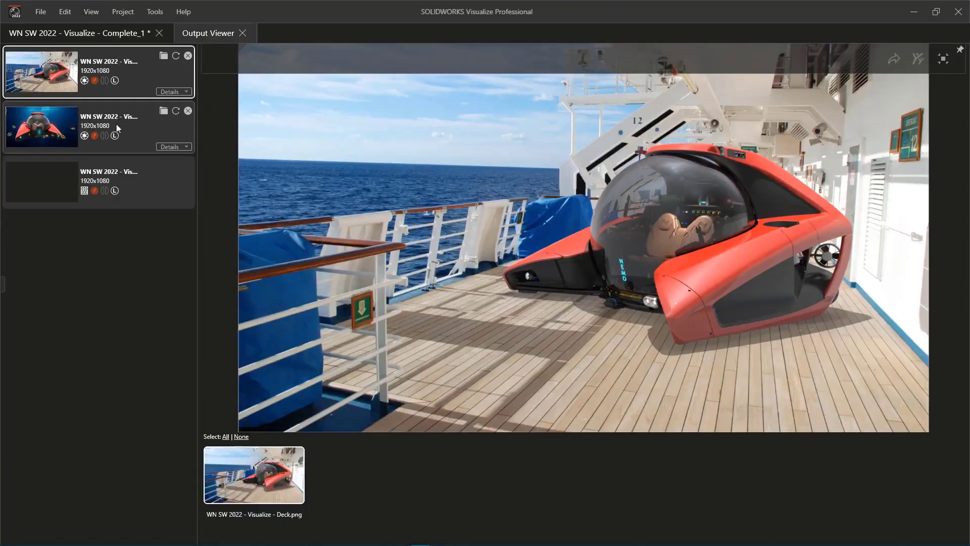
left_click(149, 133)
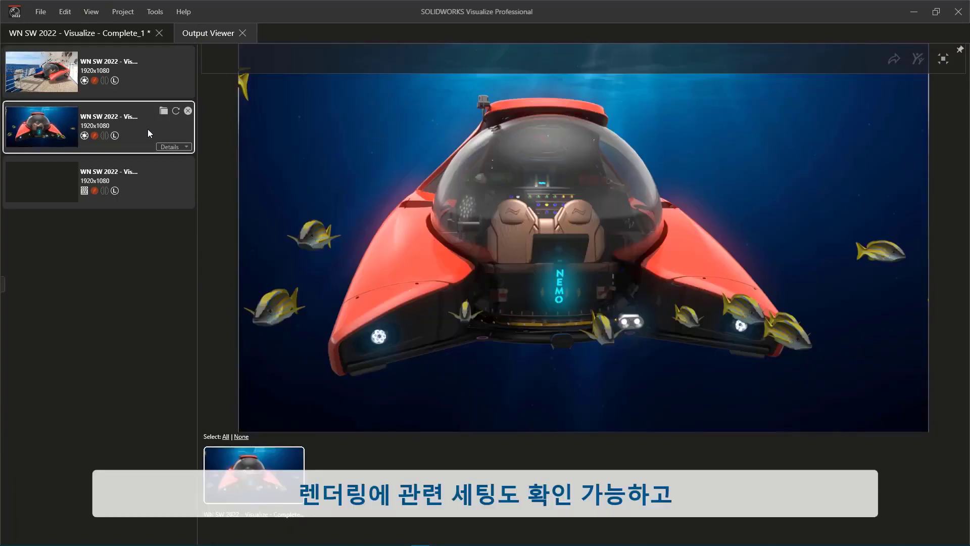
left_click(149, 183)
left_click(163, 201)
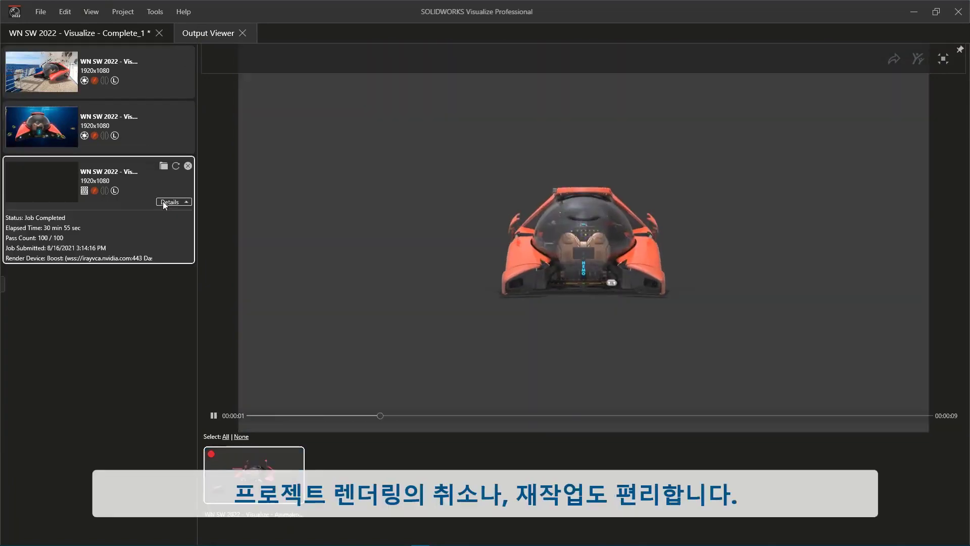